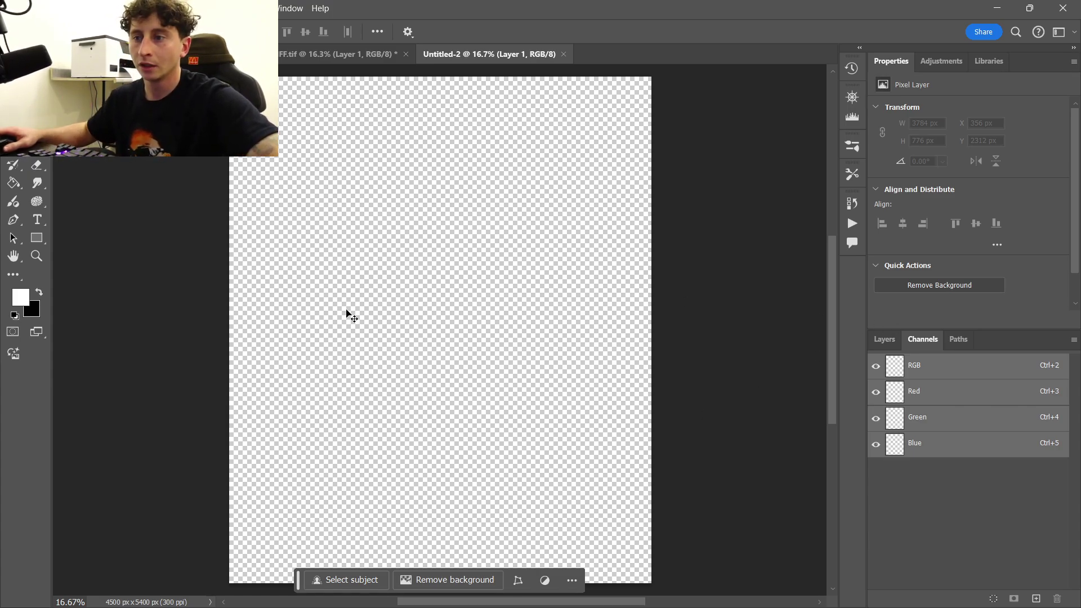
pyautogui.scroll(1, 402, 365)
pyautogui.scroll(1, 403, 365)
# Place Kore-Logotype-Colour-SVG from Logos > Kore ID > The Kore Project onto the Photoshop canvas.
pyautogui.press('super')
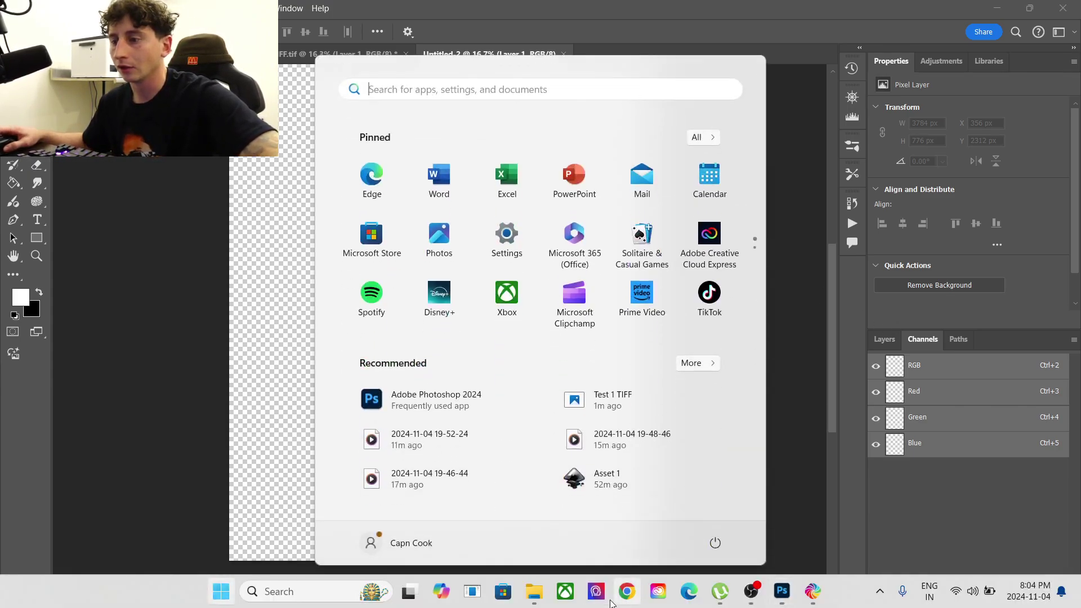
pyautogui.click(456, 524)
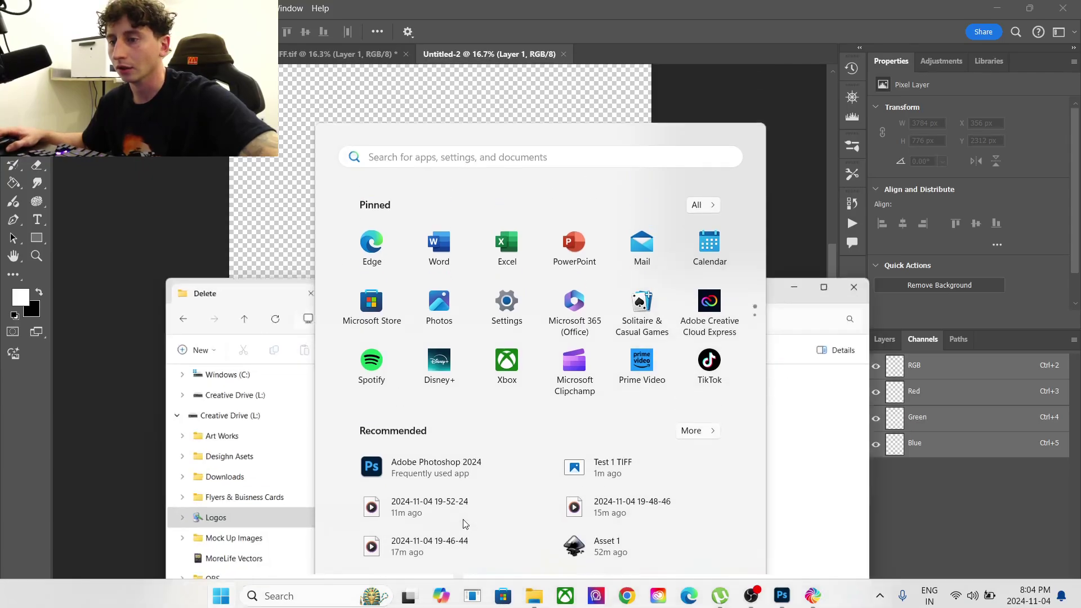
pyautogui.click(184, 511)
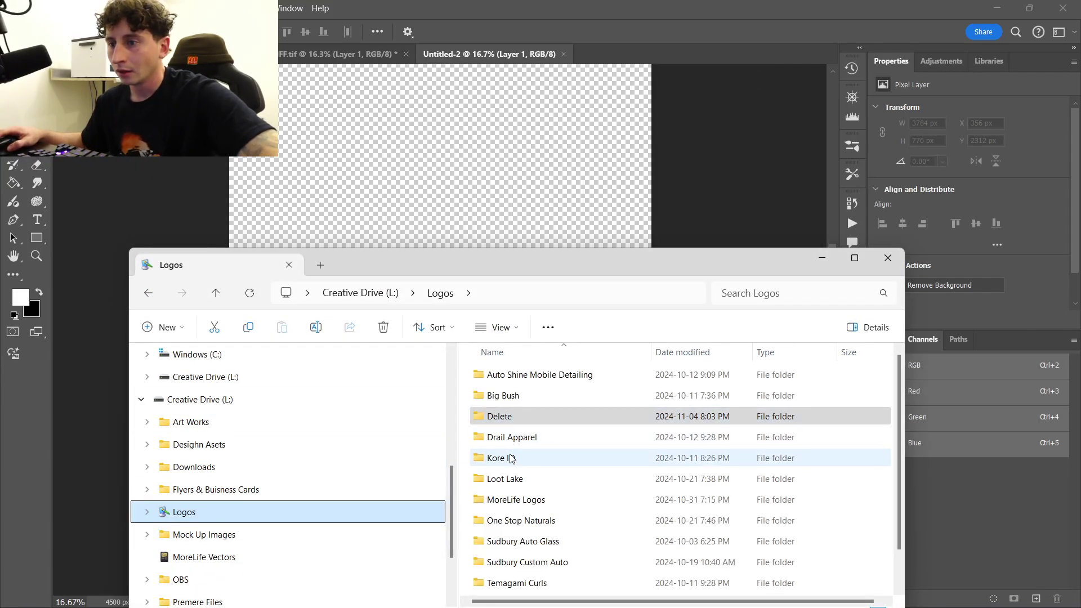
pyautogui.doubleClick(515, 458)
pyautogui.click(545, 397)
pyautogui.doubleClick(517, 395)
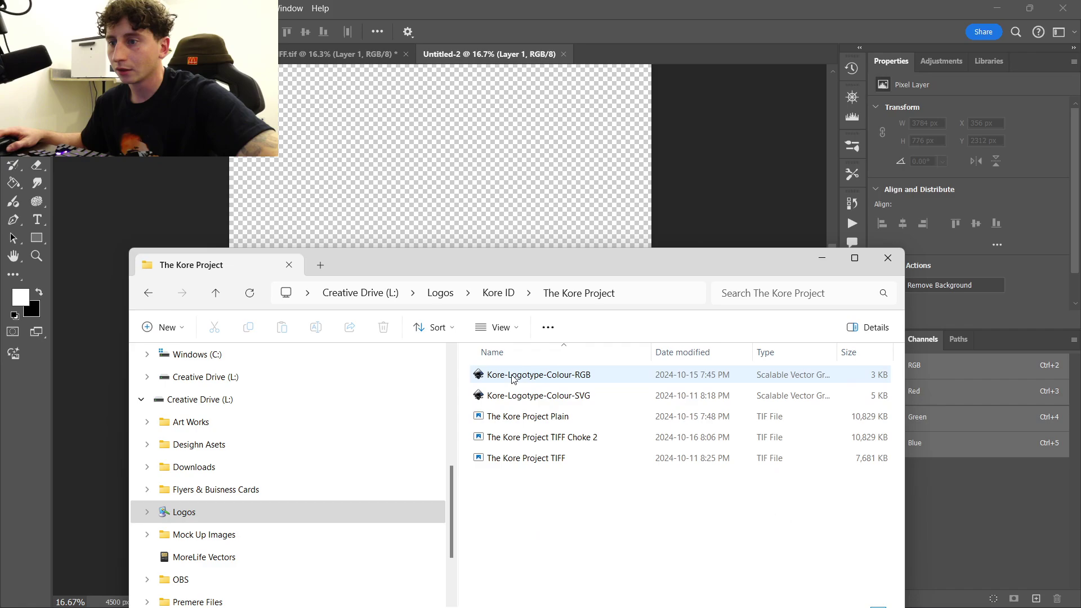
pyautogui.moveTo(538, 395); pyautogui.dragTo(460, 186)
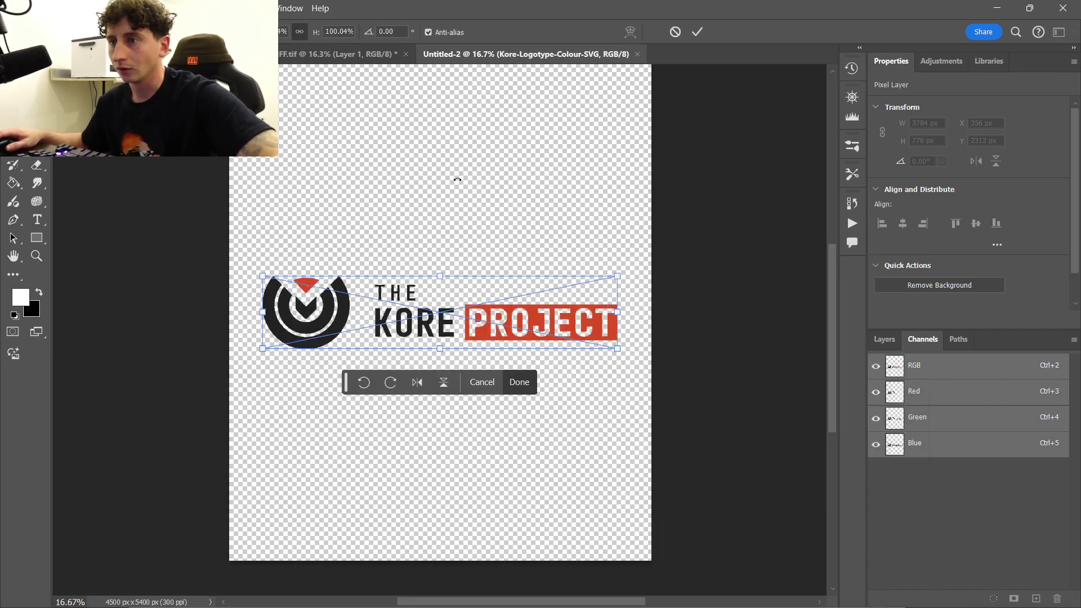
# Commit the placed Kore Project SVG as a smart object layer and deselect it.
pyautogui.press('Return')
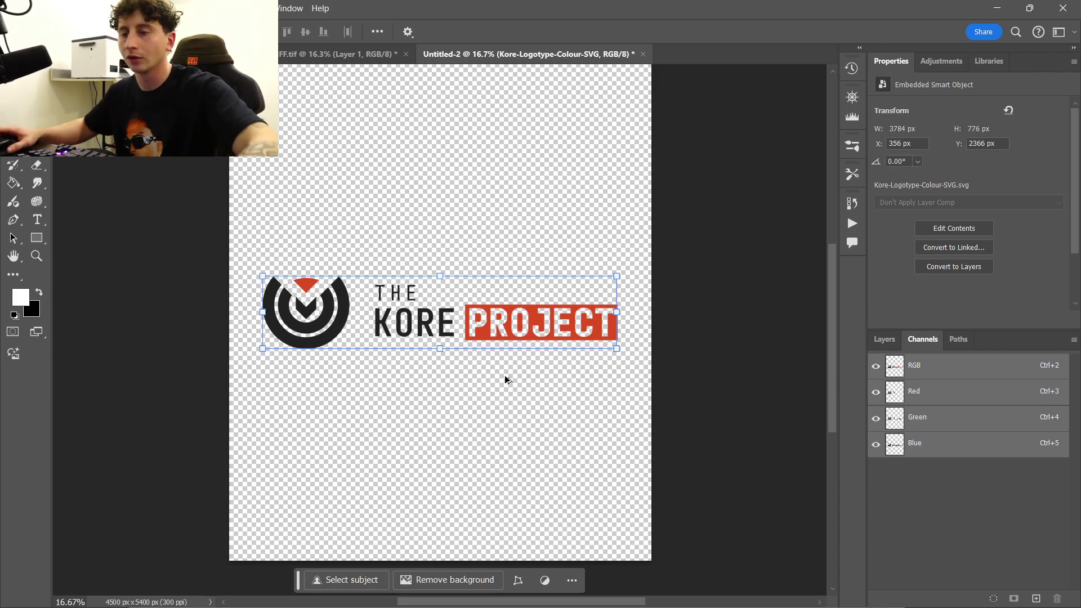
pyautogui.scroll(5, 506, 379)
pyautogui.scroll(5, 523, 372)
pyautogui.scroll(5, 536, 354)
pyautogui.scroll(5, 568, 343)
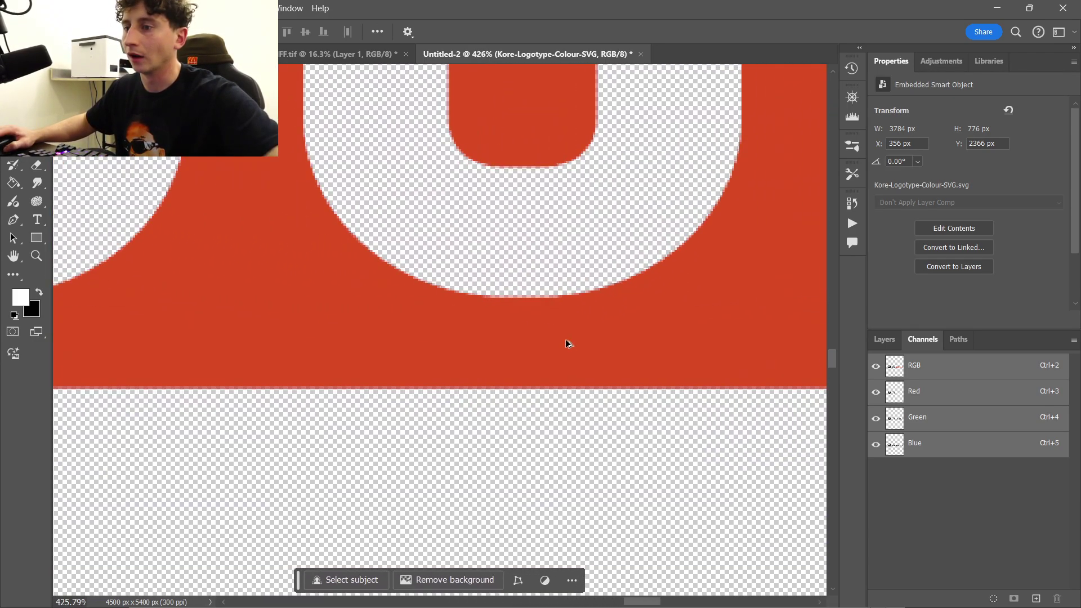
pyautogui.scroll(3, 568, 344)
pyautogui.scroll(5, 524, 389)
pyautogui.scroll(2, 539, 375)
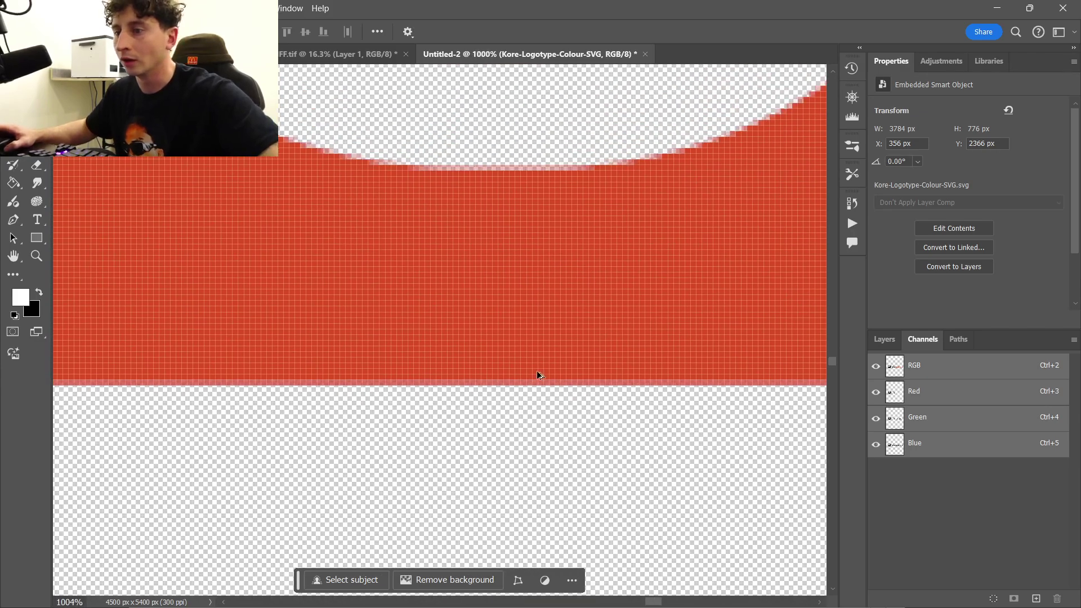
pyautogui.scroll(3, 539, 374)
pyautogui.scroll(-5, 353, 380)
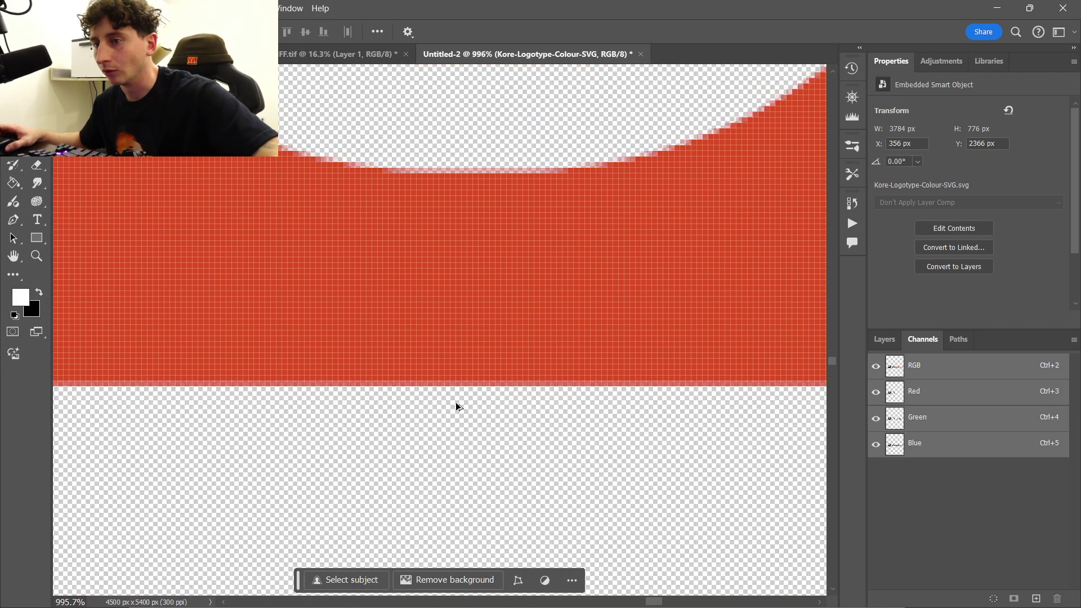
pyautogui.scroll(-3, 457, 405)
pyautogui.scroll(3, 508, 414)
pyautogui.scroll(3, 560, 414)
pyautogui.scroll(-3, 560, 413)
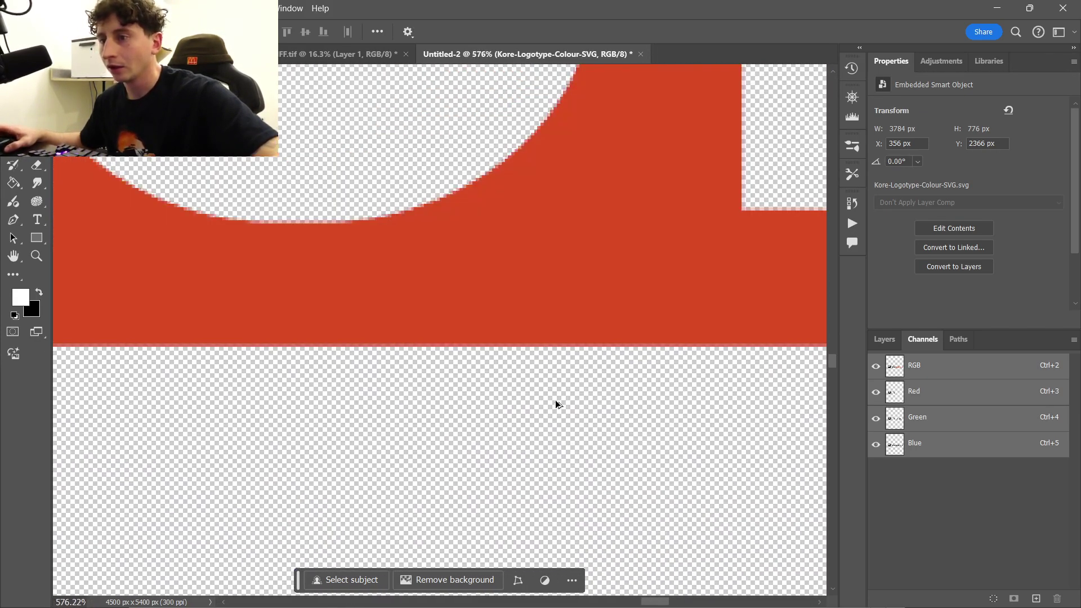
pyautogui.scroll(-3, 560, 414)
pyautogui.scroll(-3, 559, 414)
pyautogui.scroll(-3, 557, 403)
pyautogui.scroll(-2, 557, 403)
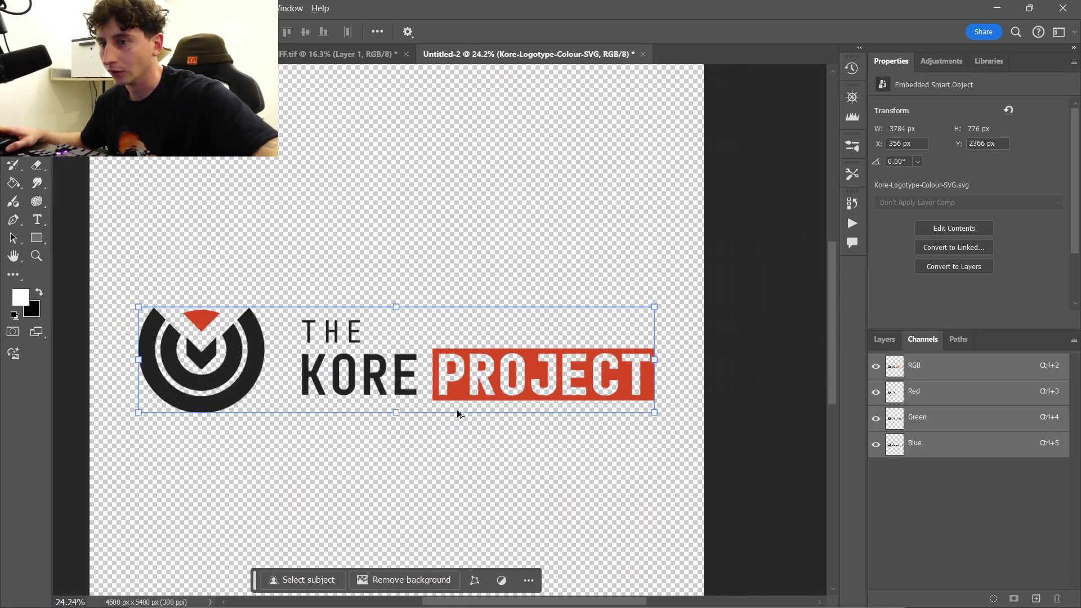
pyautogui.scroll(2, 380, 413)
pyautogui.scroll(2, 338, 440)
pyautogui.scroll(-3, 629, 507)
pyautogui.click(634, 397)
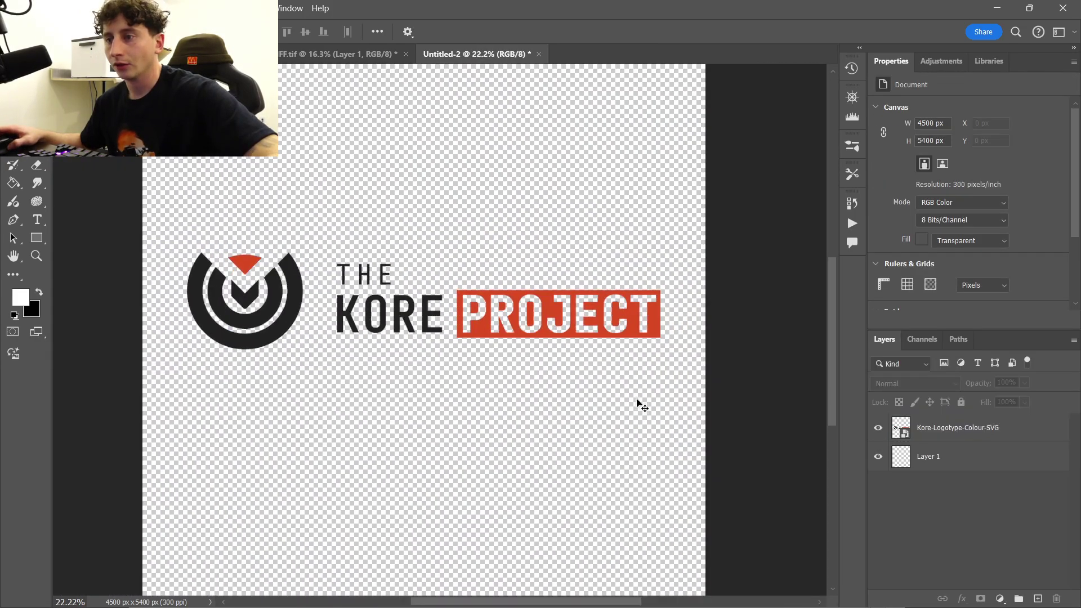
# Trim transparent pixels so the canvas fits the logo at 3784 × 776 px.
pyautogui.moveTo(772, 379); pyautogui.dragTo(165, 210)
pyautogui.click(334, 406)
pyautogui.scroll(-1, 336, 406)
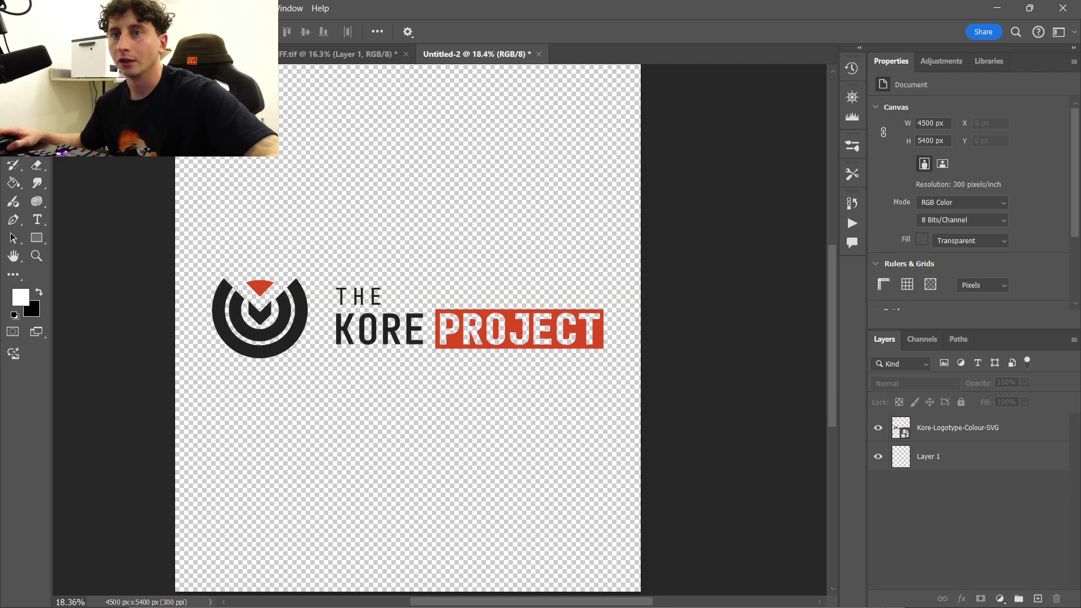
pyautogui.click(110, 8)
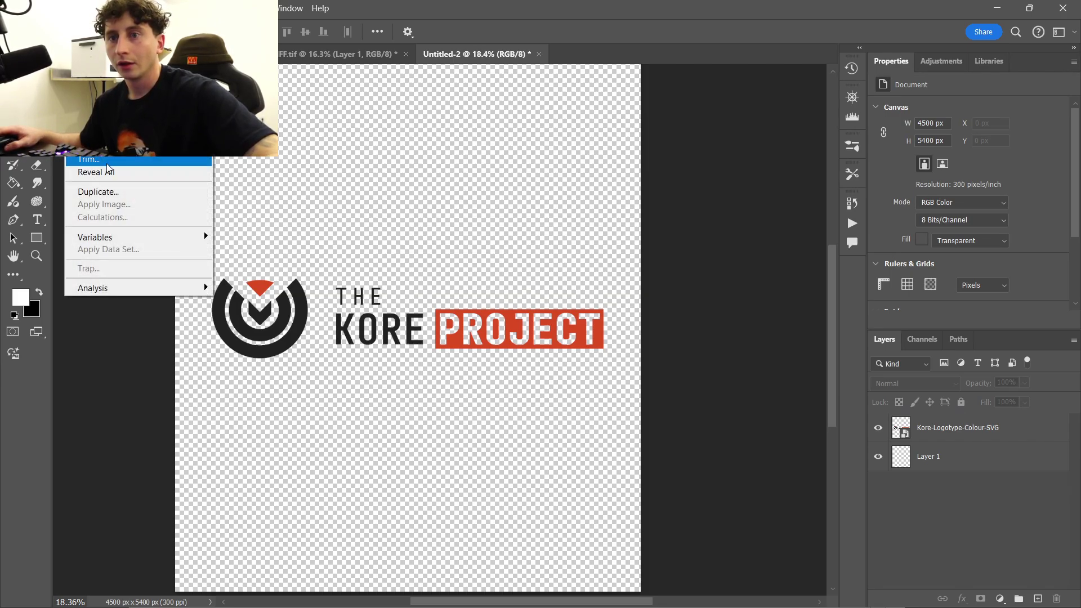
pyautogui.click(89, 160)
pyautogui.click(614, 167)
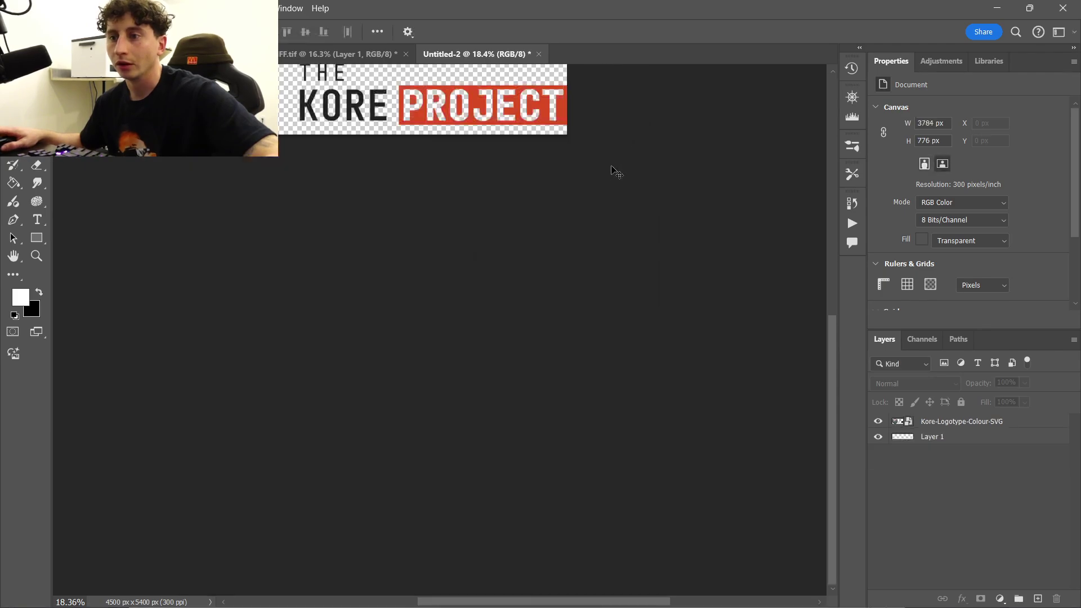
pyautogui.scroll(3, 338, 212)
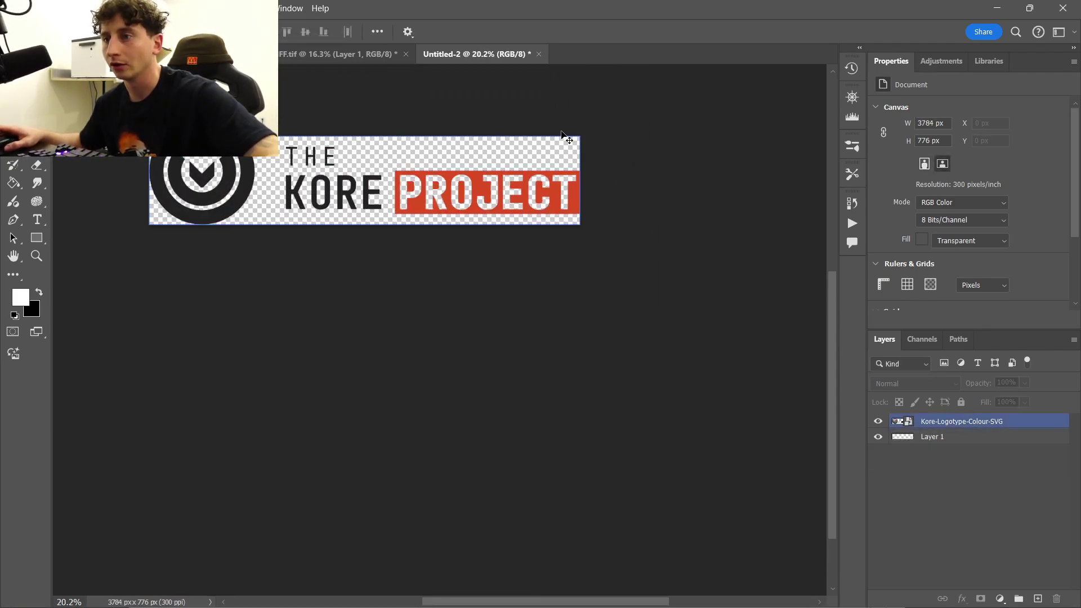
pyautogui.click(564, 137)
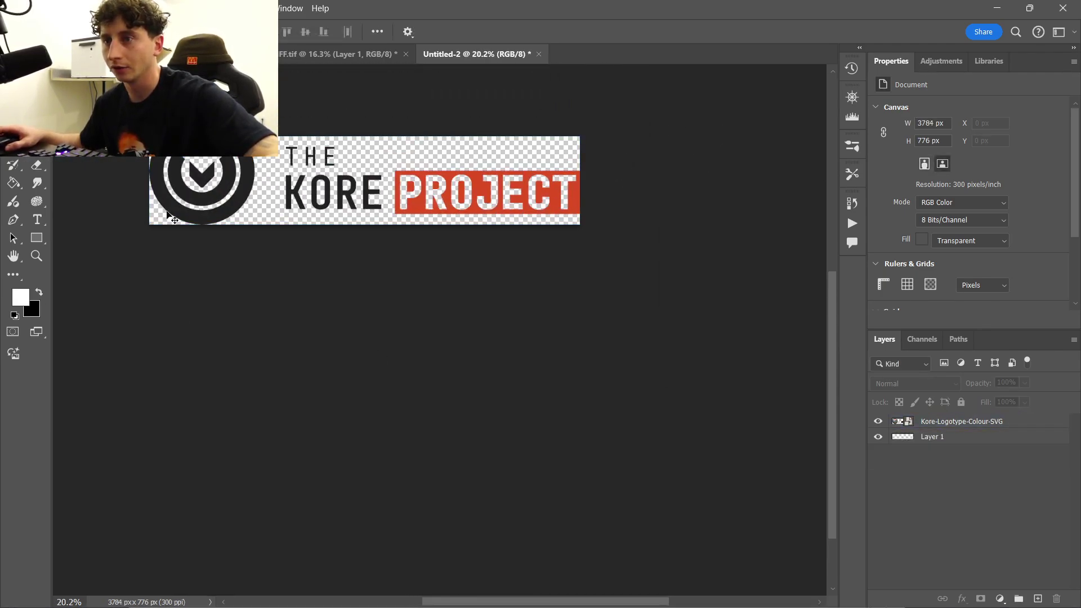
pyautogui.scroll(2, 338, 194)
pyautogui.scroll(-3, 338, 194)
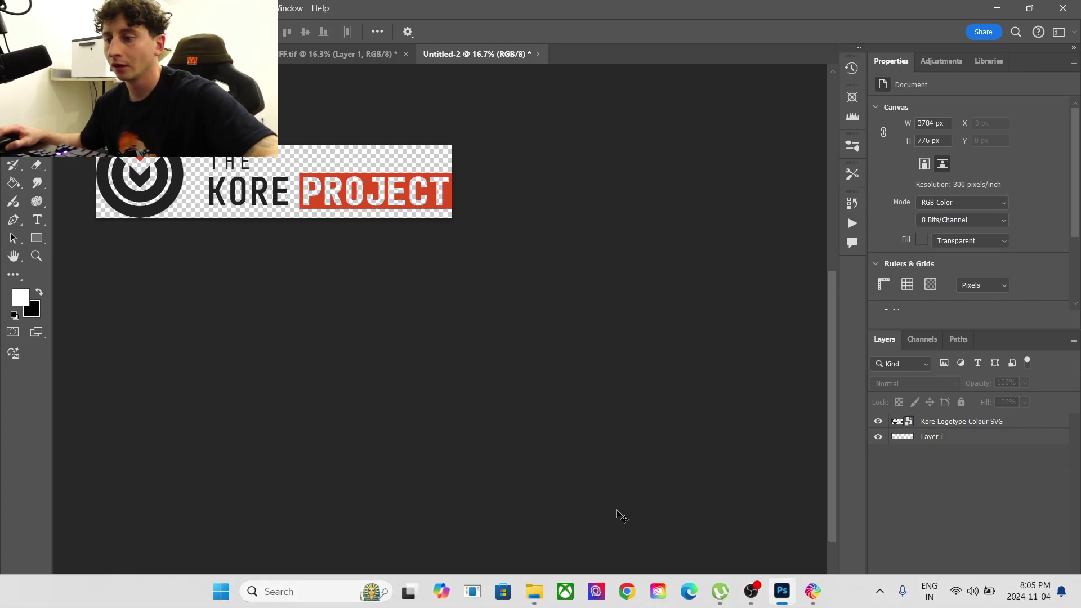
pyautogui.moveTo(589, 601); pyautogui.dragTo(506, 601)
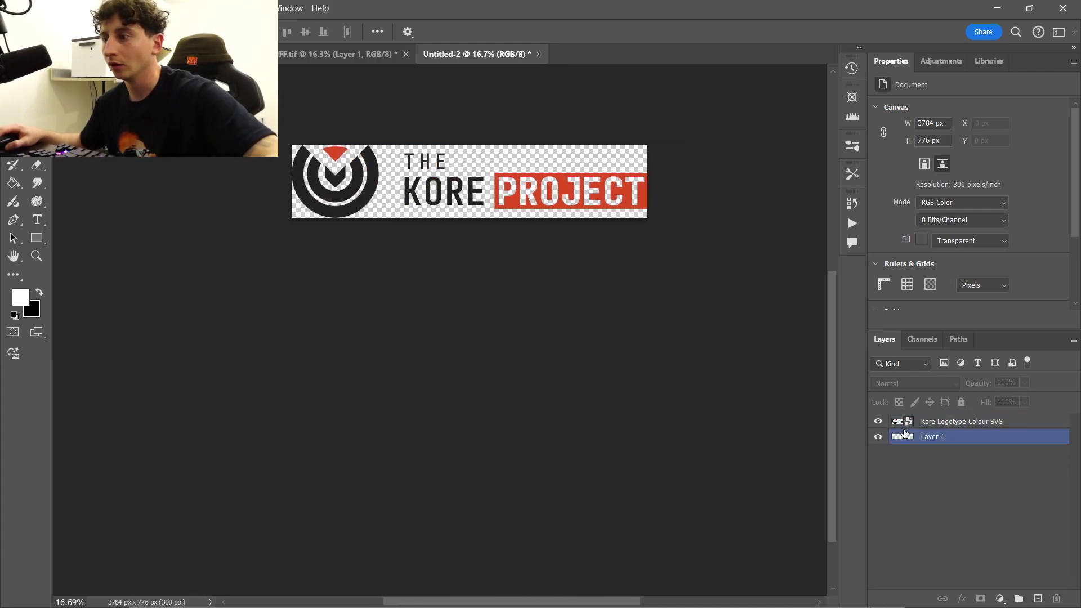
# Load the logo's pixels as a selection and contract it by 3 pixels.
pyautogui.keyDown('ctrl'); pyautogui.click(901, 421); pyautogui.keyUp('ctrl')
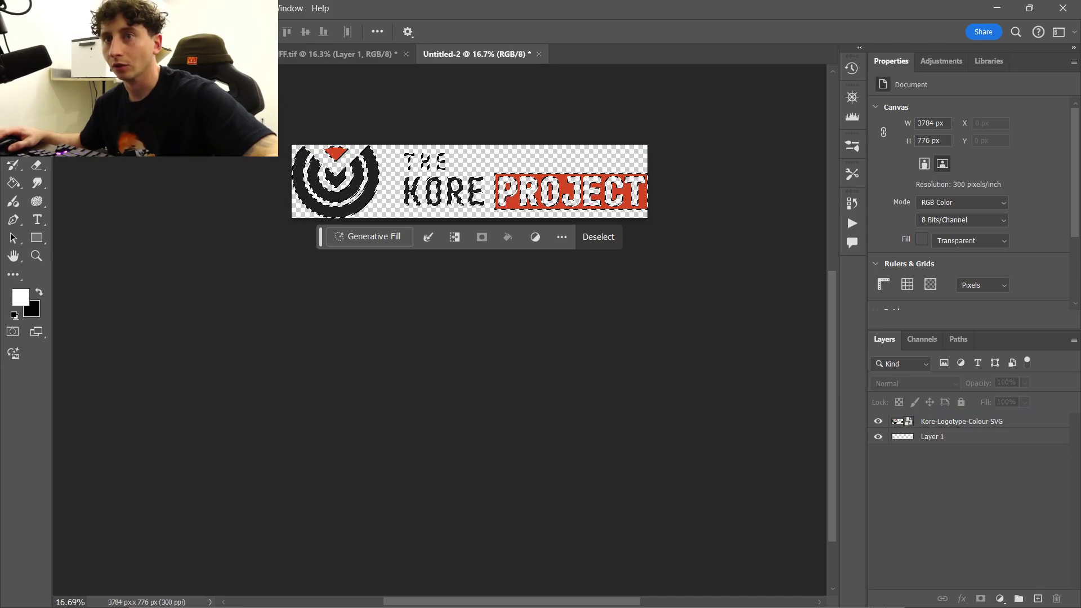
pyautogui.hotkey('alt', 's')
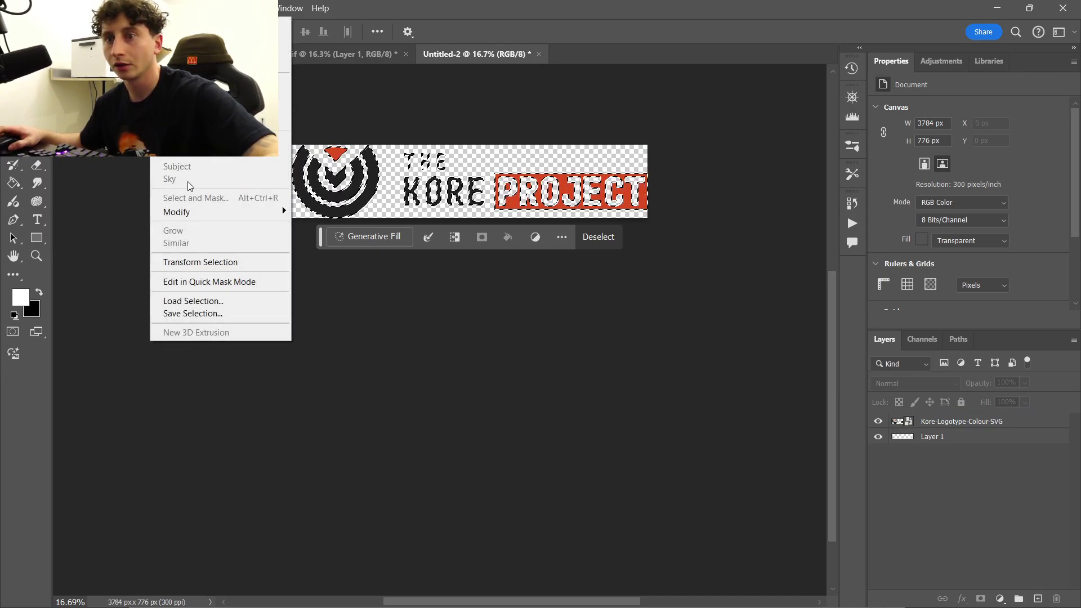
pyautogui.moveTo(194, 211)
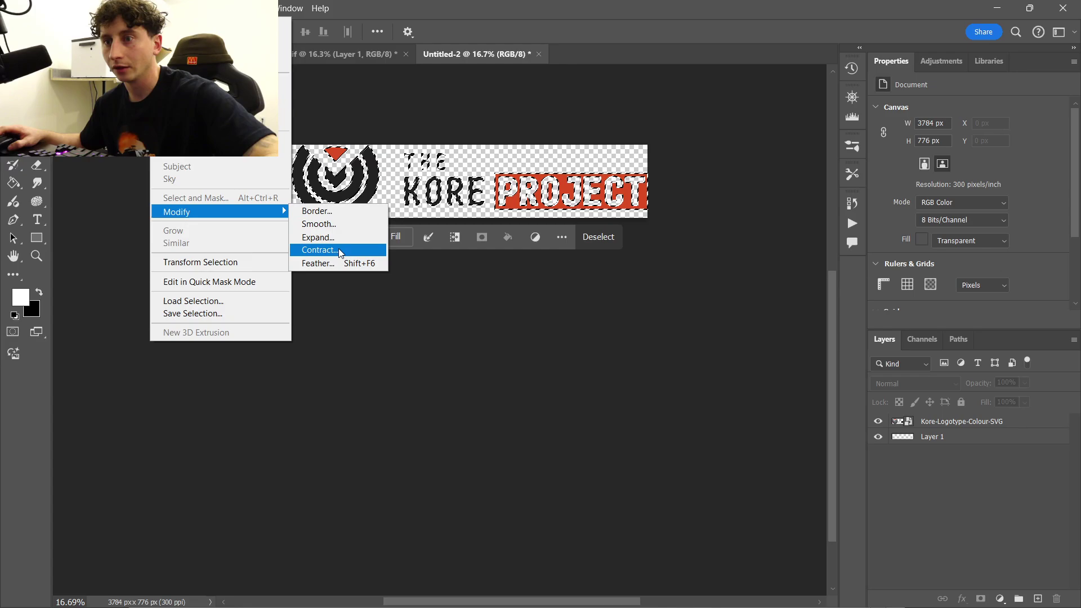
pyautogui.click(339, 251)
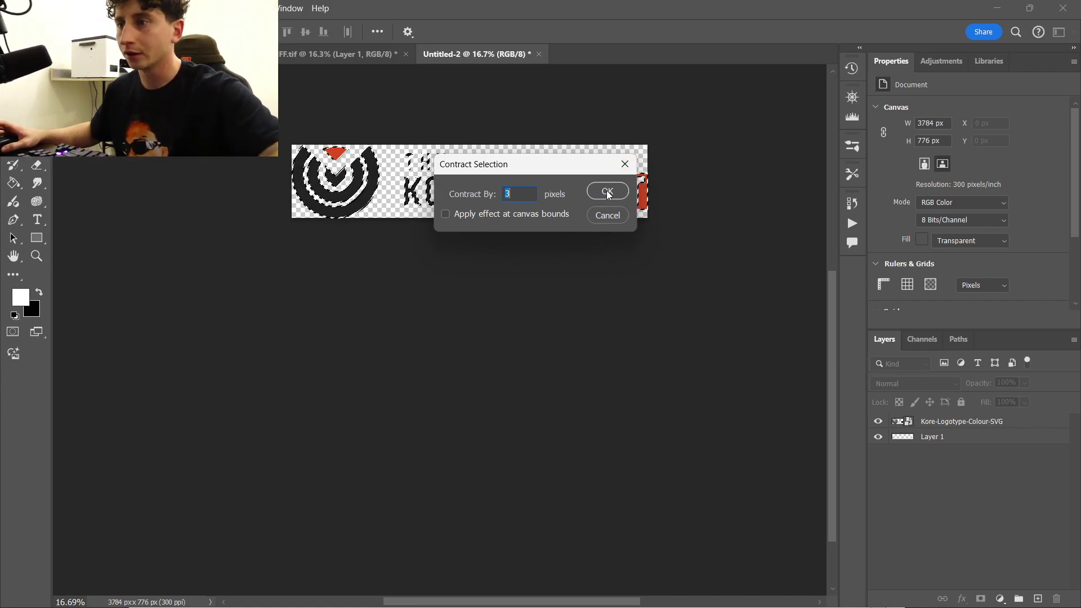
pyautogui.click(607, 194)
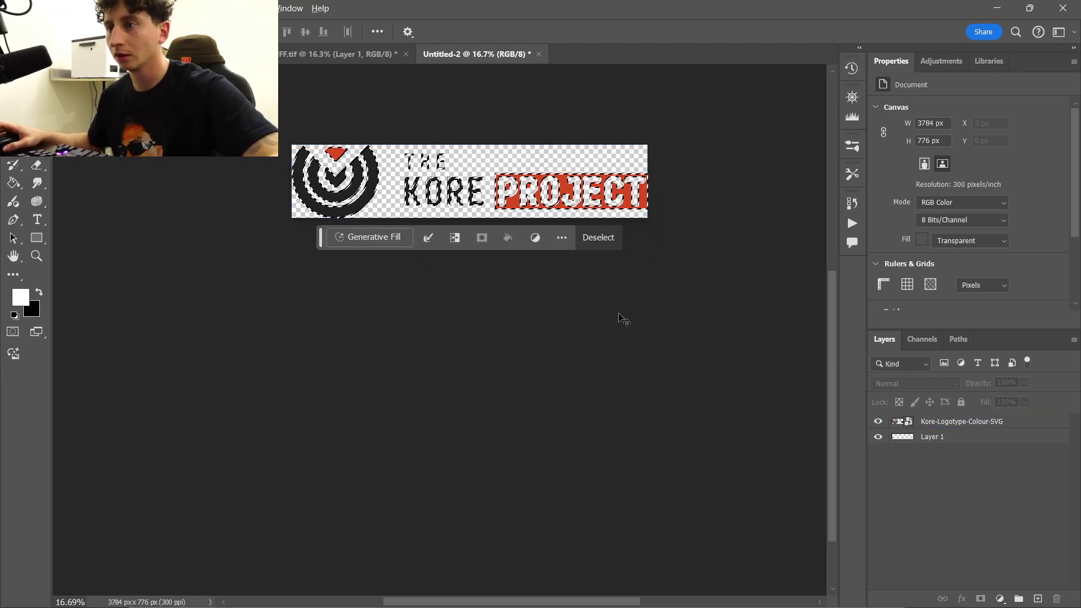
pyautogui.scroll(1, 625, 313)
pyautogui.click(969, 421)
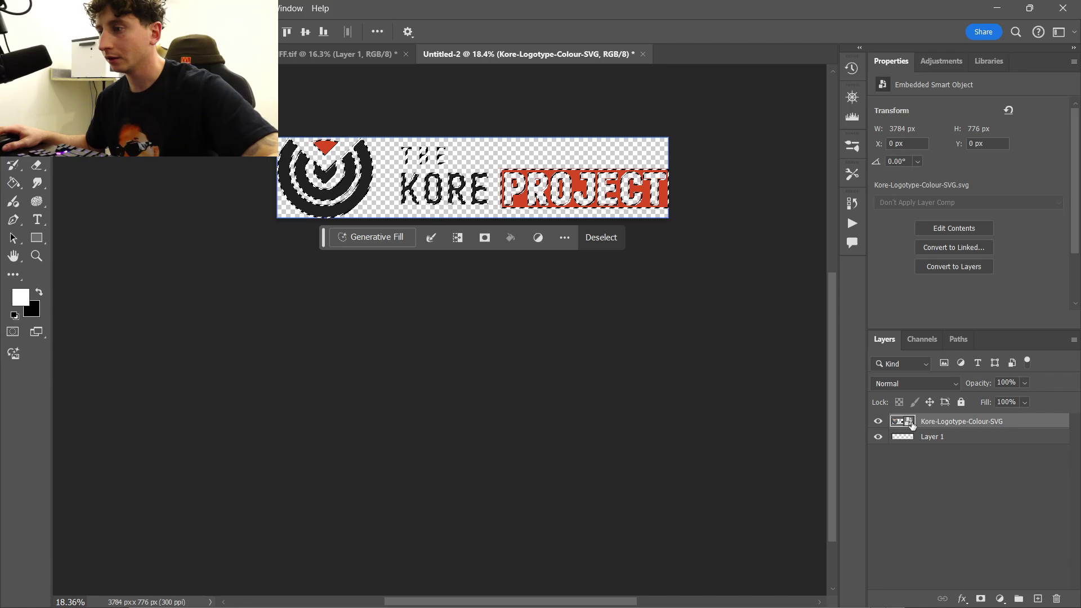
# Add a red Spot1 spot channel at 100% solidity from the Channels panel.
pyautogui.click(932, 435)
pyautogui.click(910, 421)
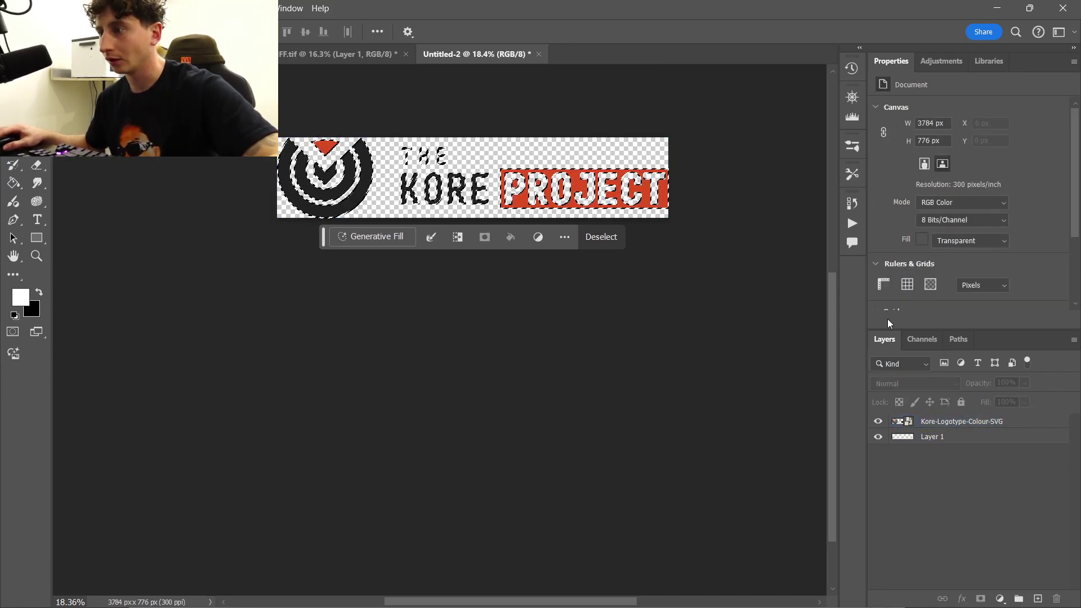
pyautogui.click(922, 338)
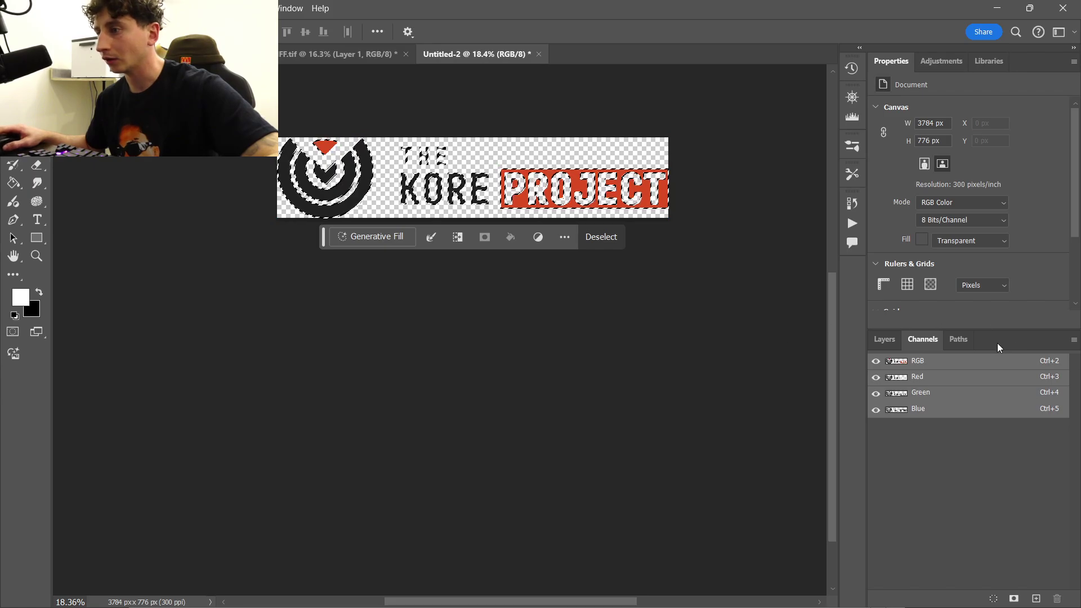
pyautogui.click(1073, 339)
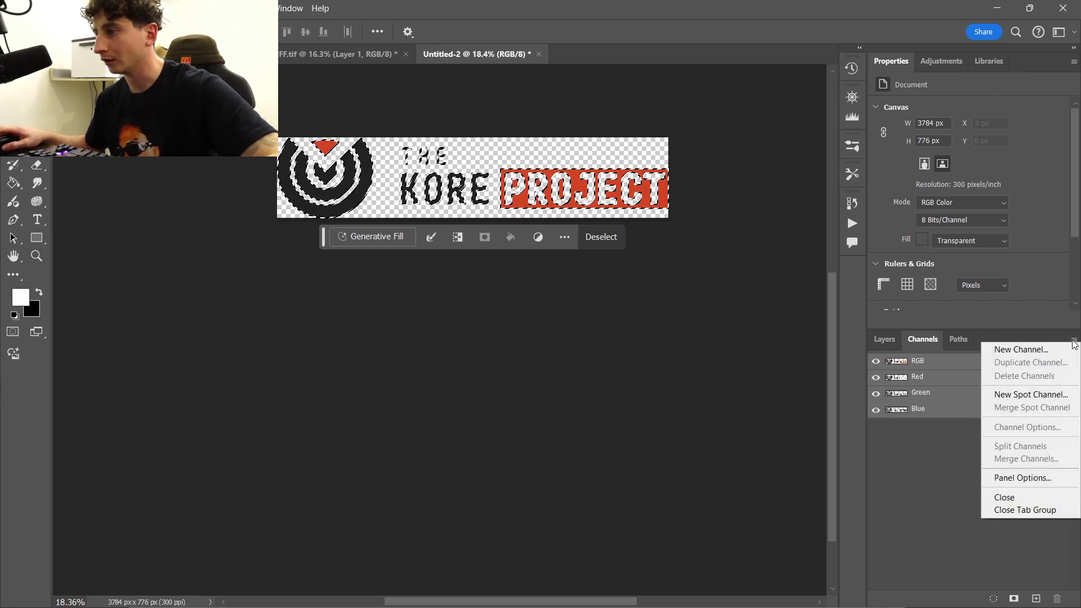
pyautogui.click(1030, 395)
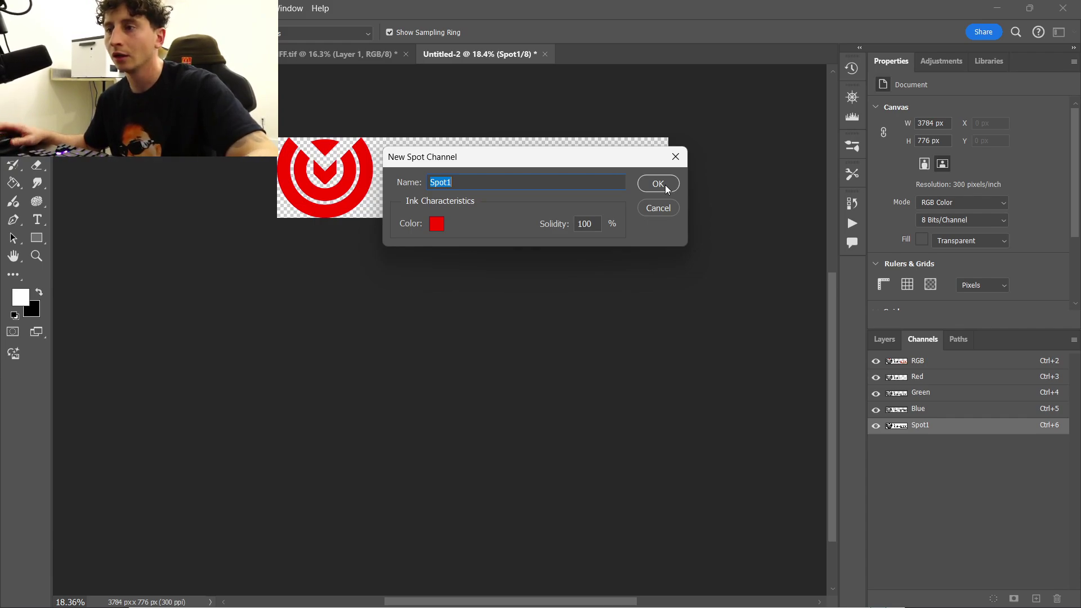
pyautogui.click(658, 184)
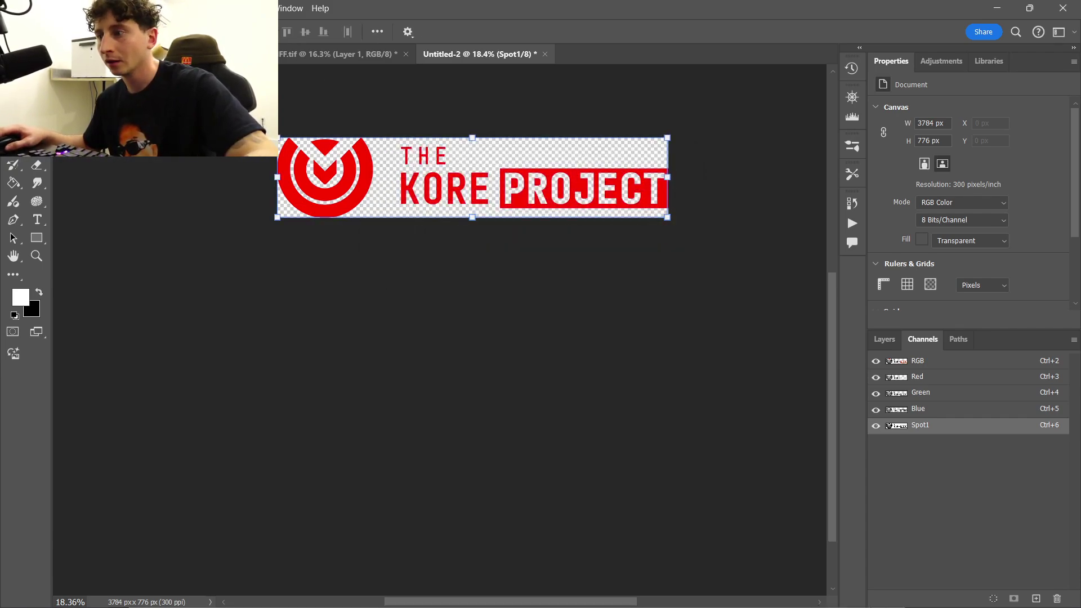
# Save the document as the TIFF file Test 1.tif, accepting the default TIFF options.
pyautogui.click(287, 7)
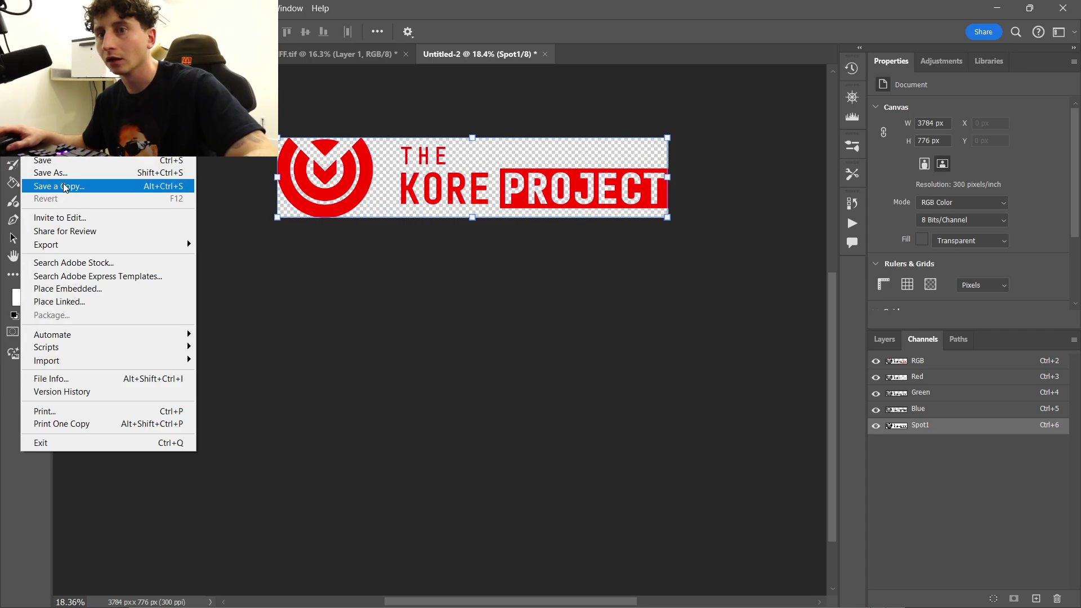
pyautogui.click(49, 173)
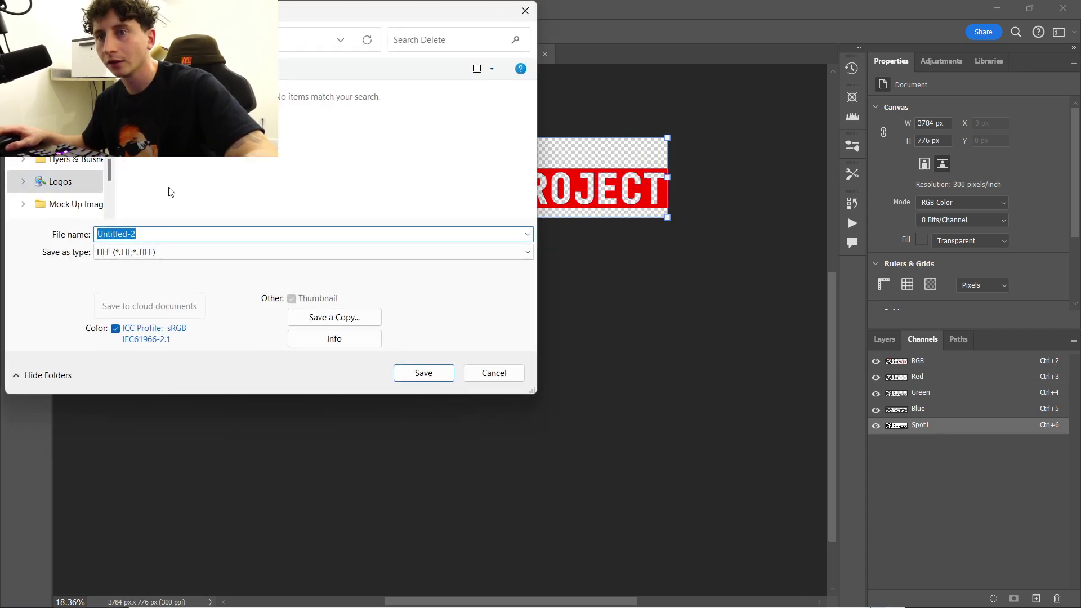
pyautogui.click(136, 251)
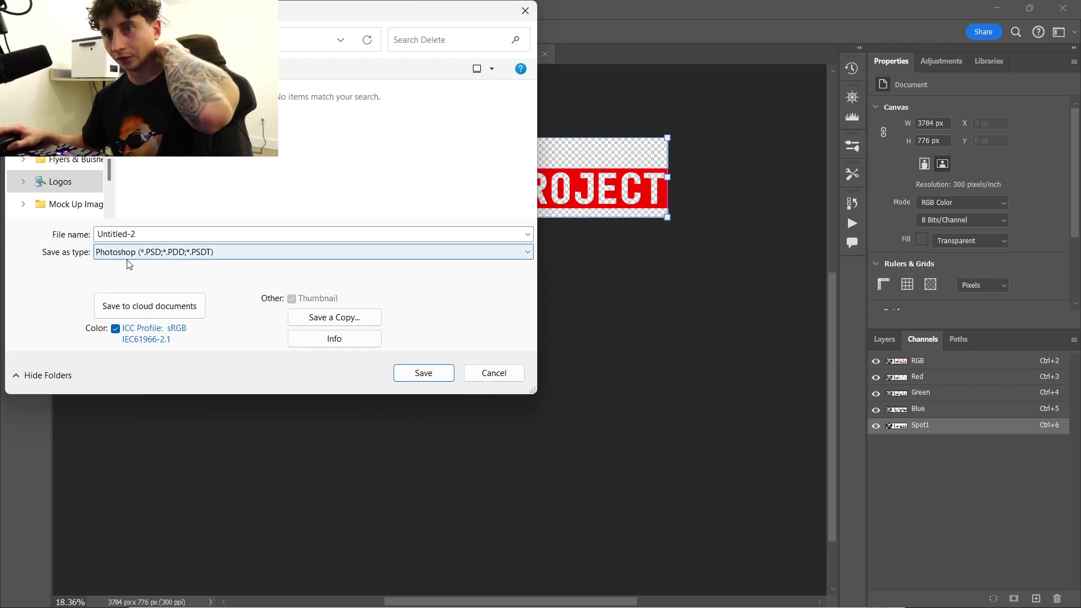
pyautogui.click(193, 254)
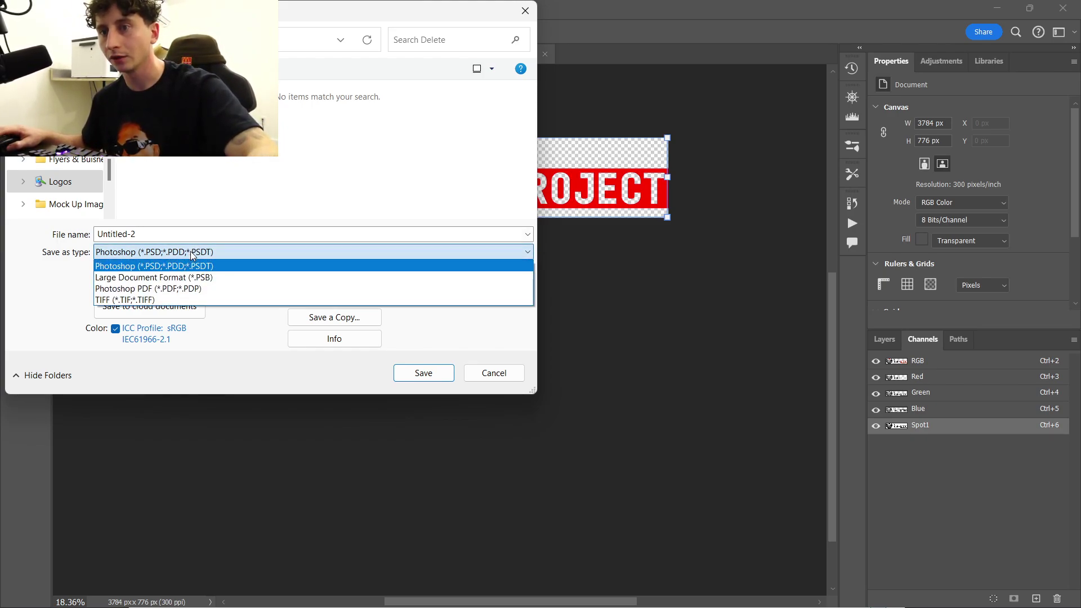
pyautogui.click(151, 301)
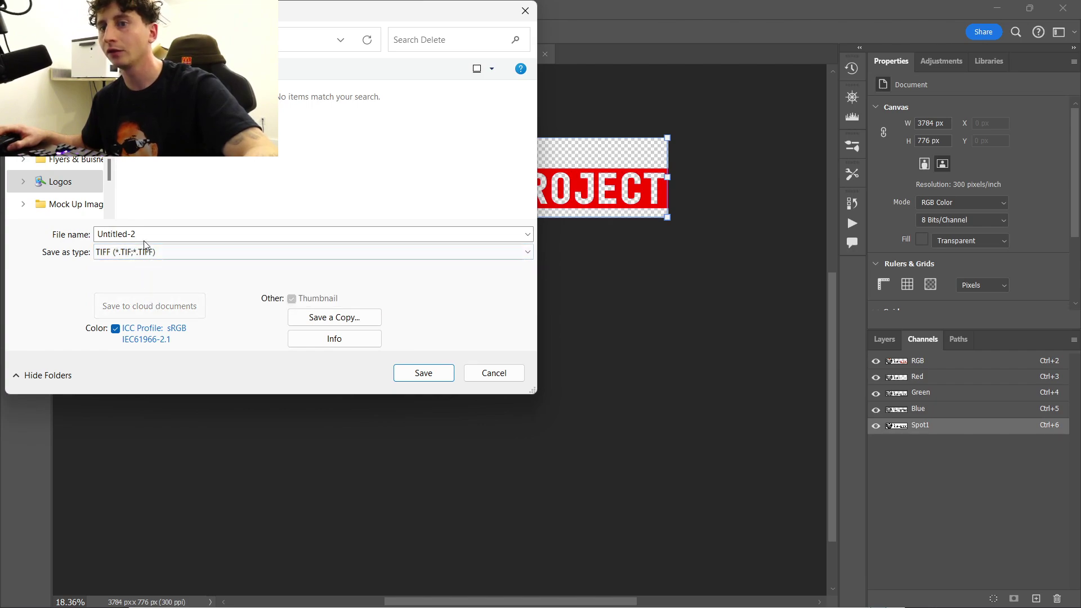
pyautogui.click(145, 234)
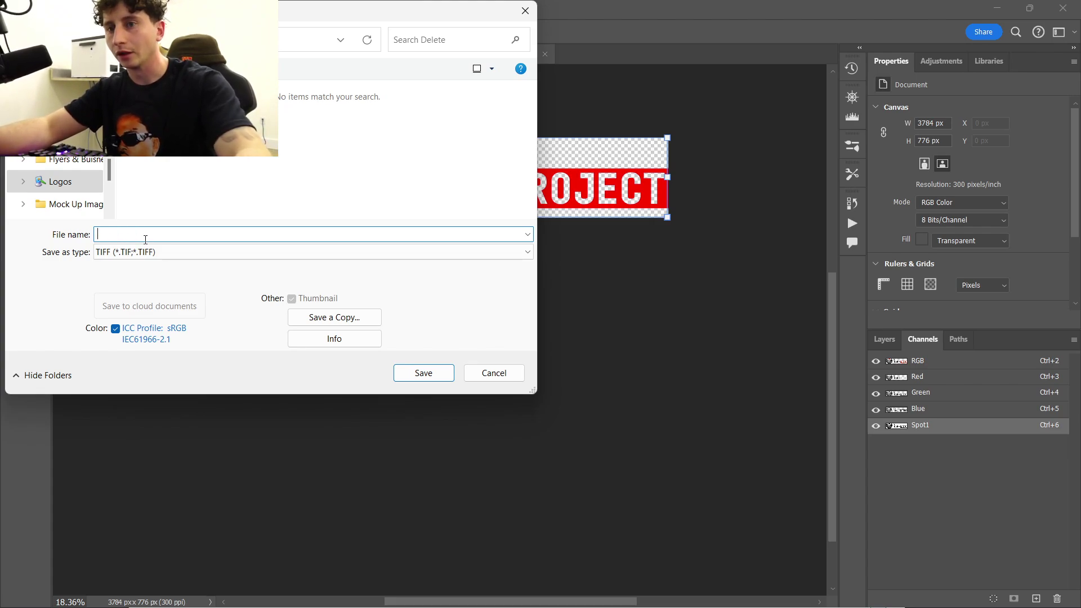
pyautogui.write('Test')
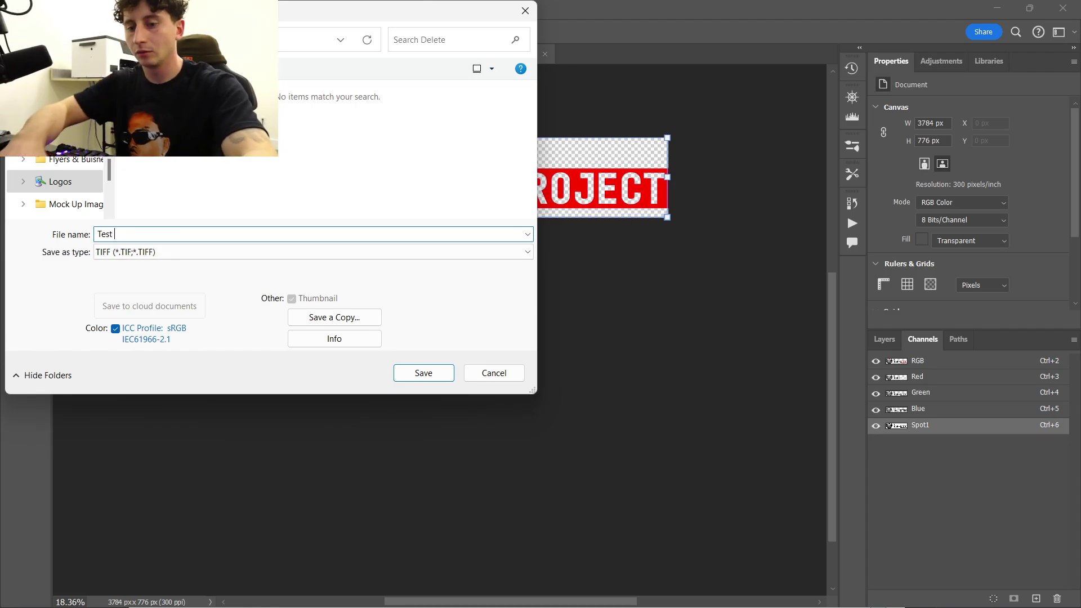
pyautogui.write(' 1')
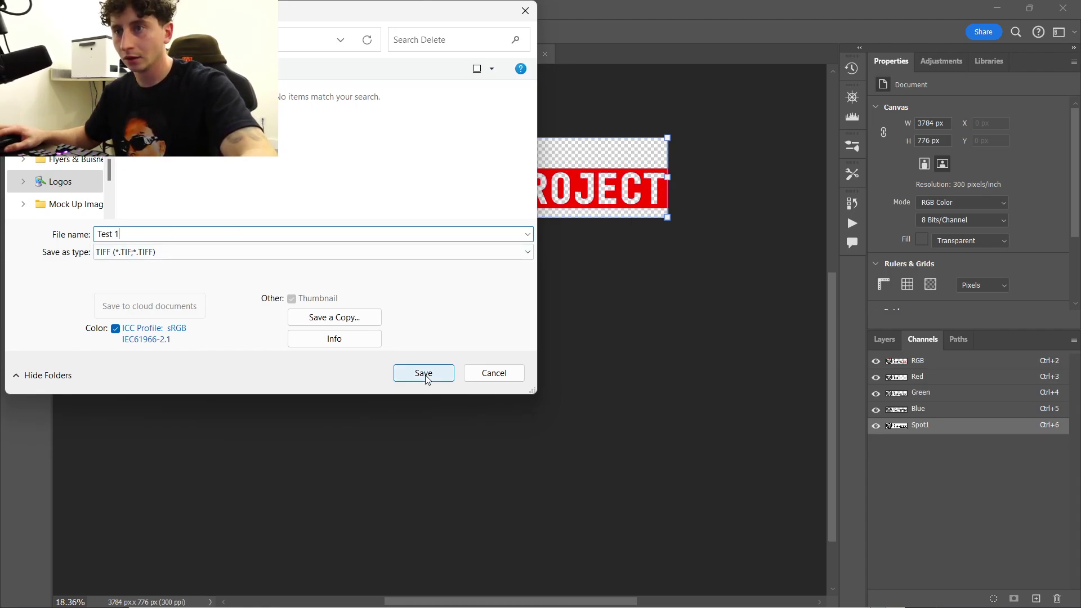
pyautogui.click(423, 372)
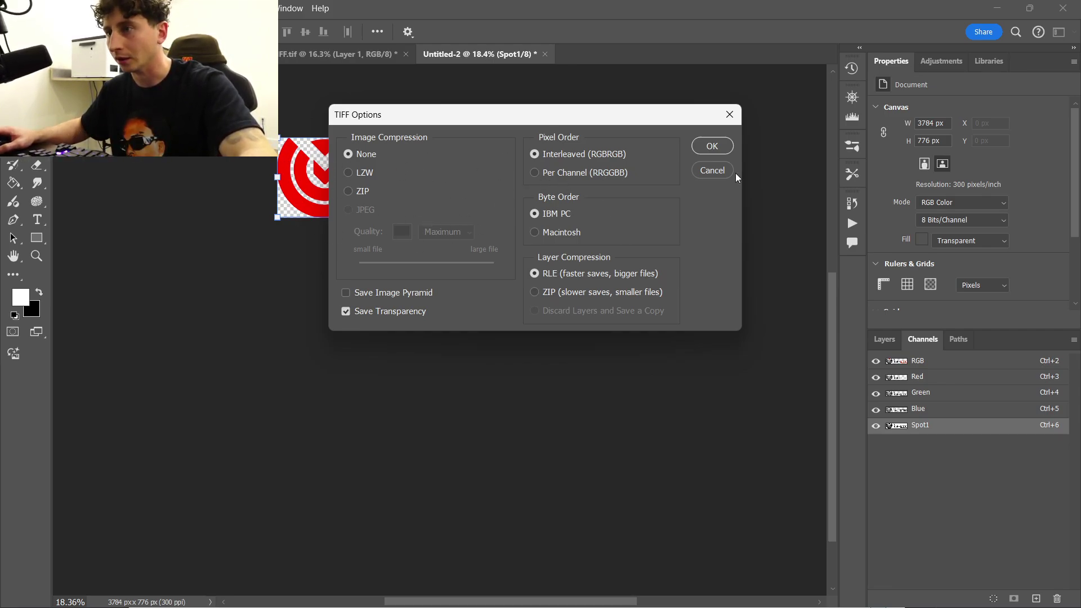
pyautogui.click(712, 145)
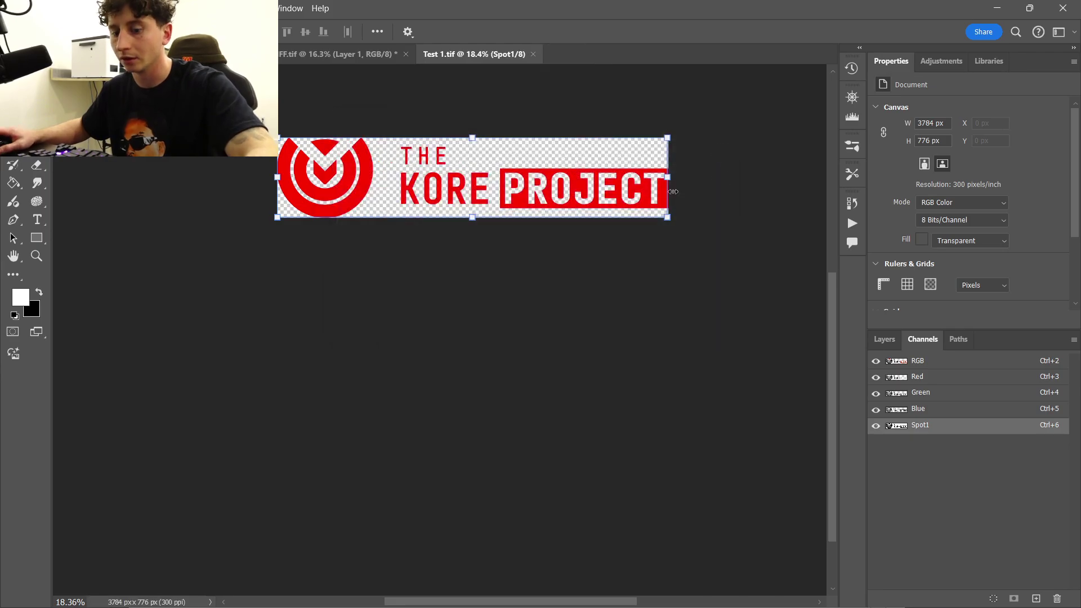
# Launch RIN, import Test 1.tif, and position the logo near the page top.
pyautogui.press('super')
pyautogui.click(783, 593)
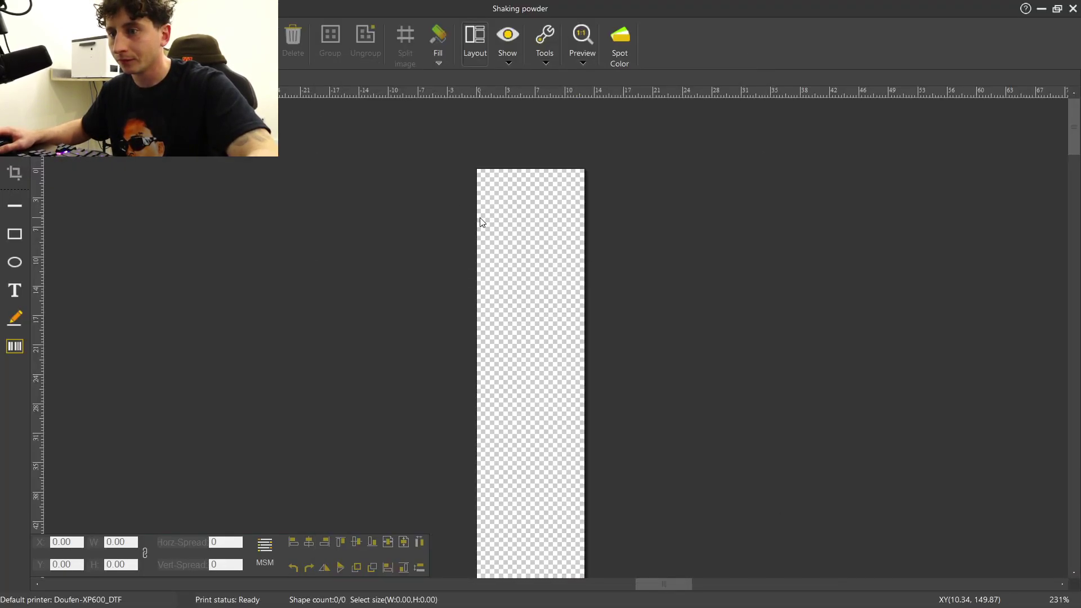
pyautogui.scroll(-2, 576, 260)
pyautogui.scroll(1, 576, 261)
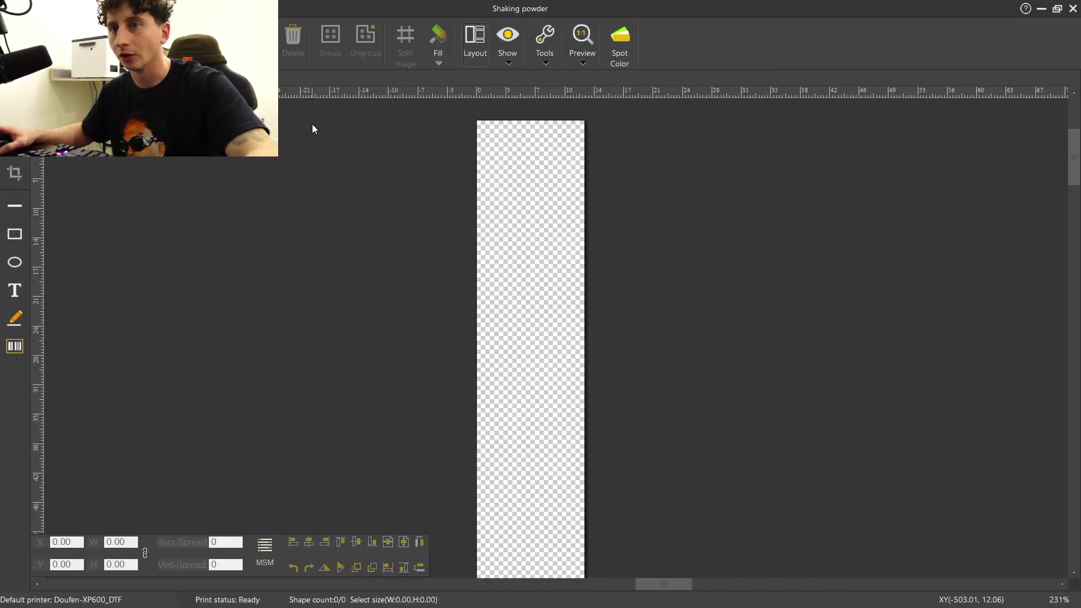
pyautogui.hotkey('ctrl', 'o')
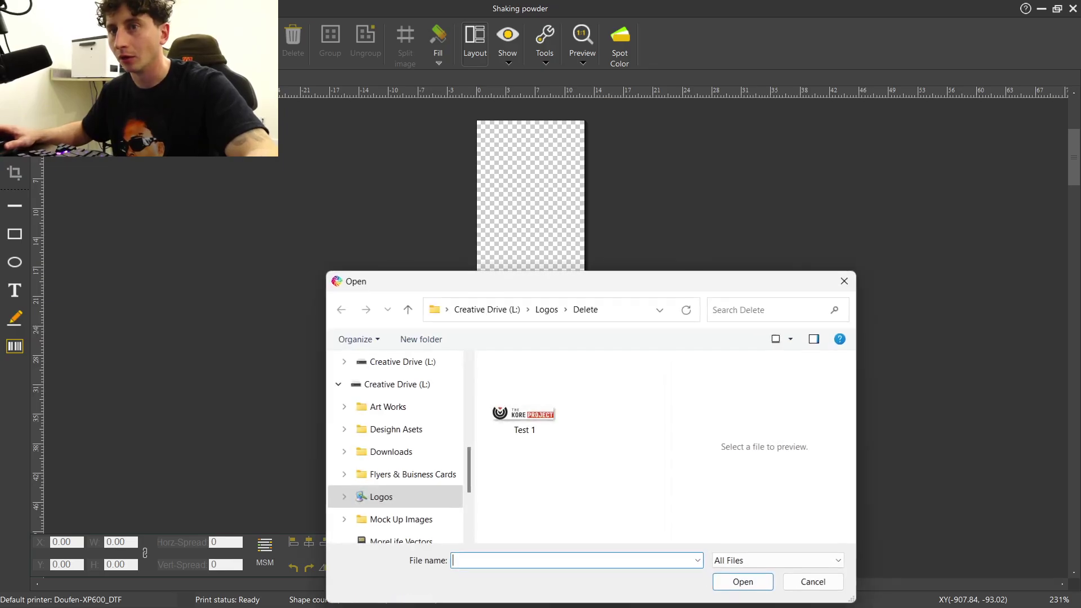
pyautogui.doubleClick(538, 417)
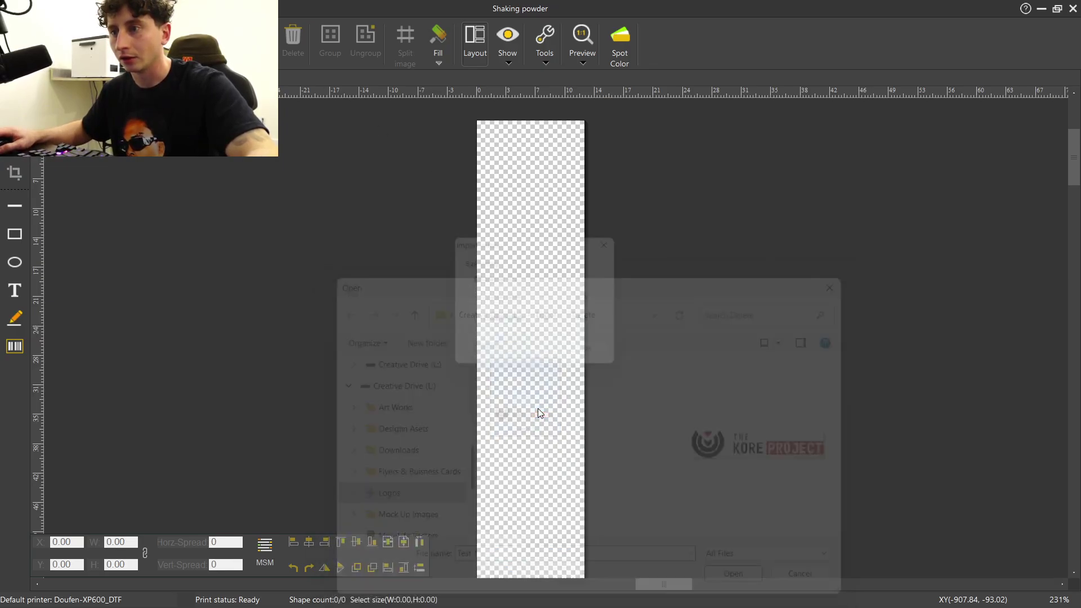
pyautogui.click(601, 359)
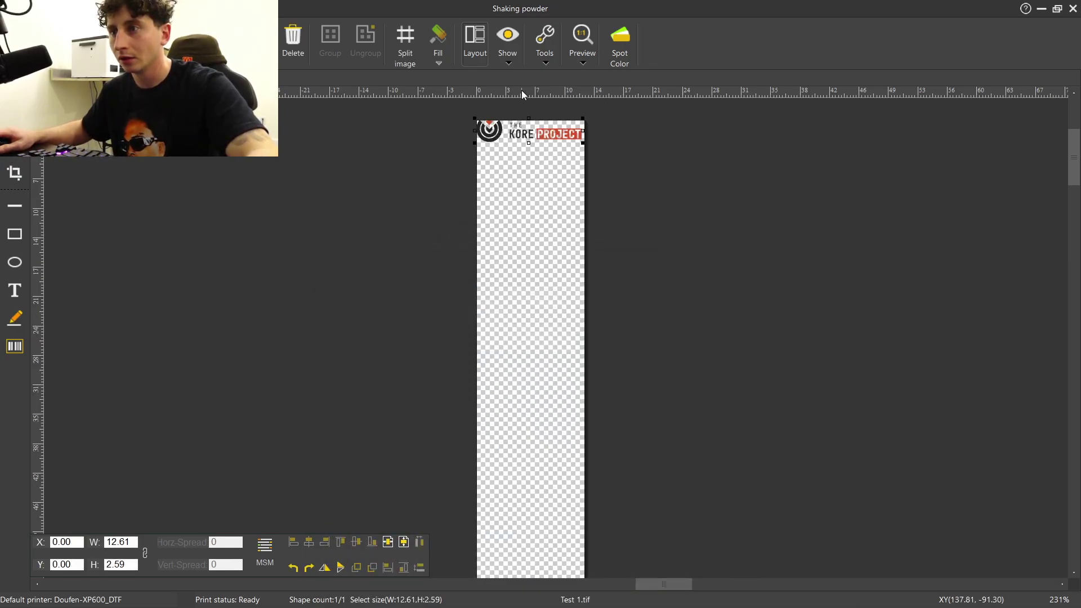
pyautogui.moveTo(516, 126); pyautogui.dragTo(515, 135)
pyautogui.scroll(3, 513, 144)
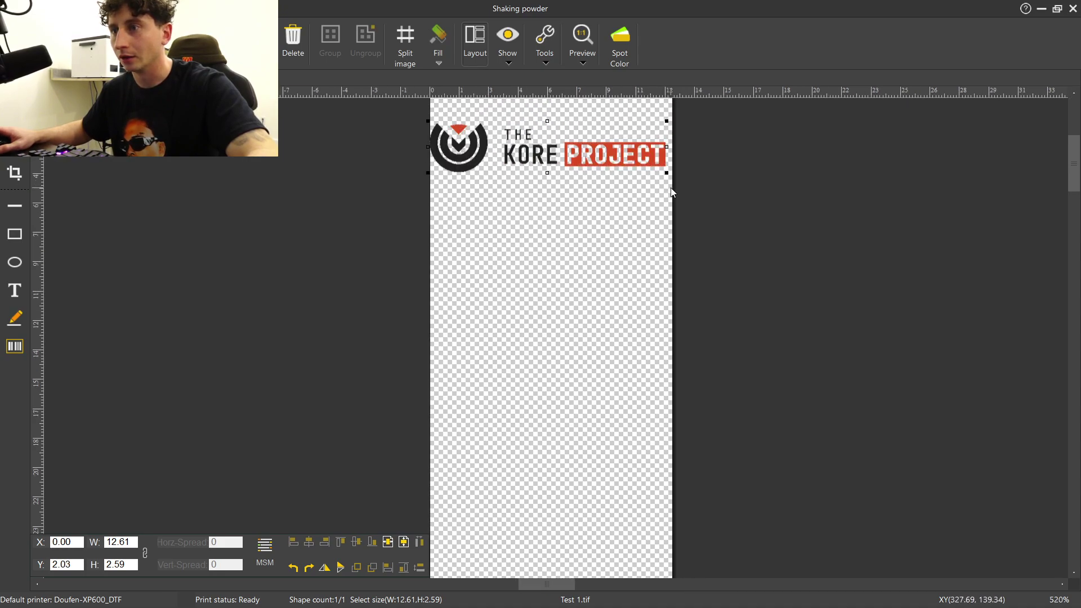
pyautogui.scroll(-2, 671, 192)
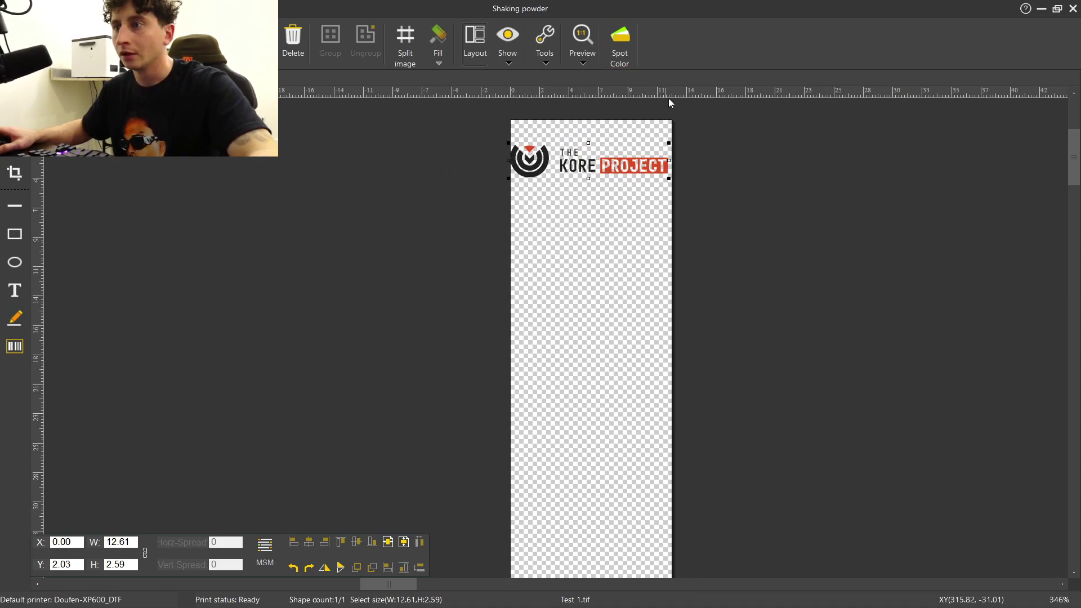
pyautogui.scroll(3, 583, 169)
pyautogui.scroll(-3, 537, 174)
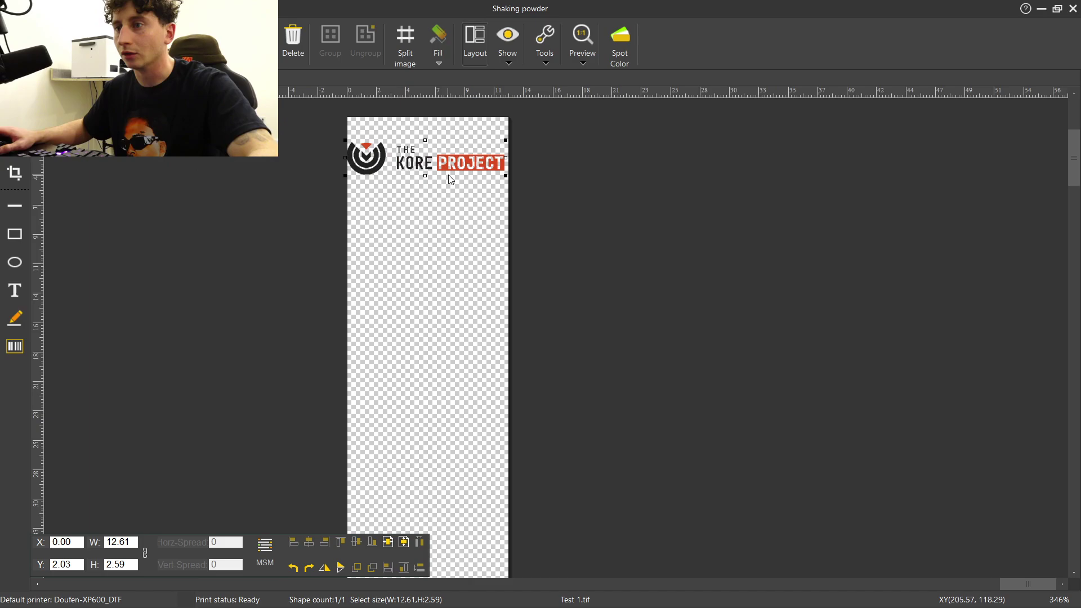
pyautogui.scroll(4, 380, 175)
pyautogui.scroll(-2, 442, 184)
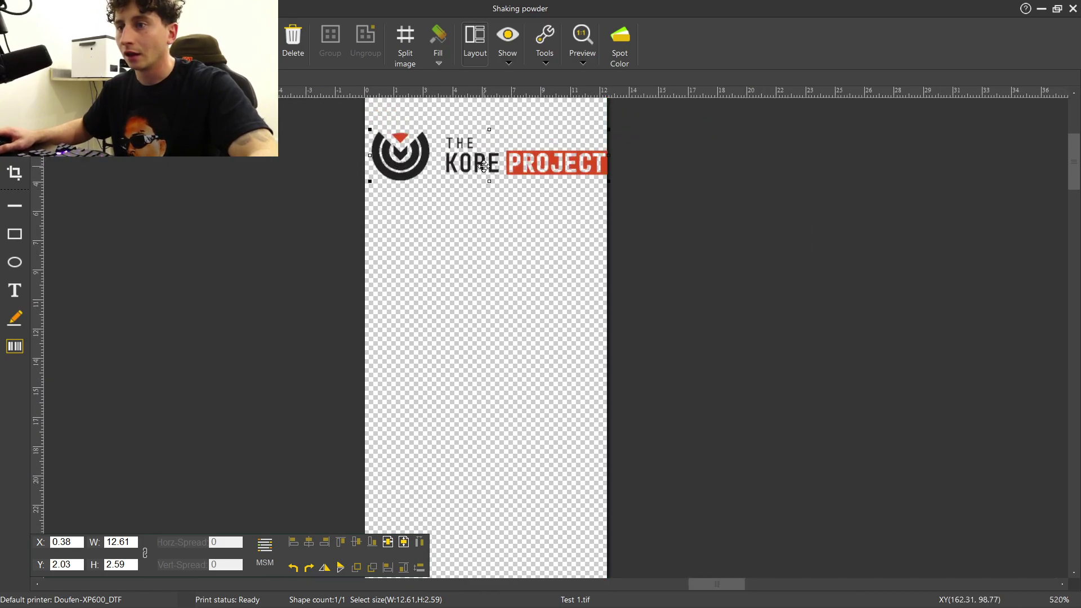
pyautogui.moveTo(481, 167); pyautogui.dragTo(504, 155)
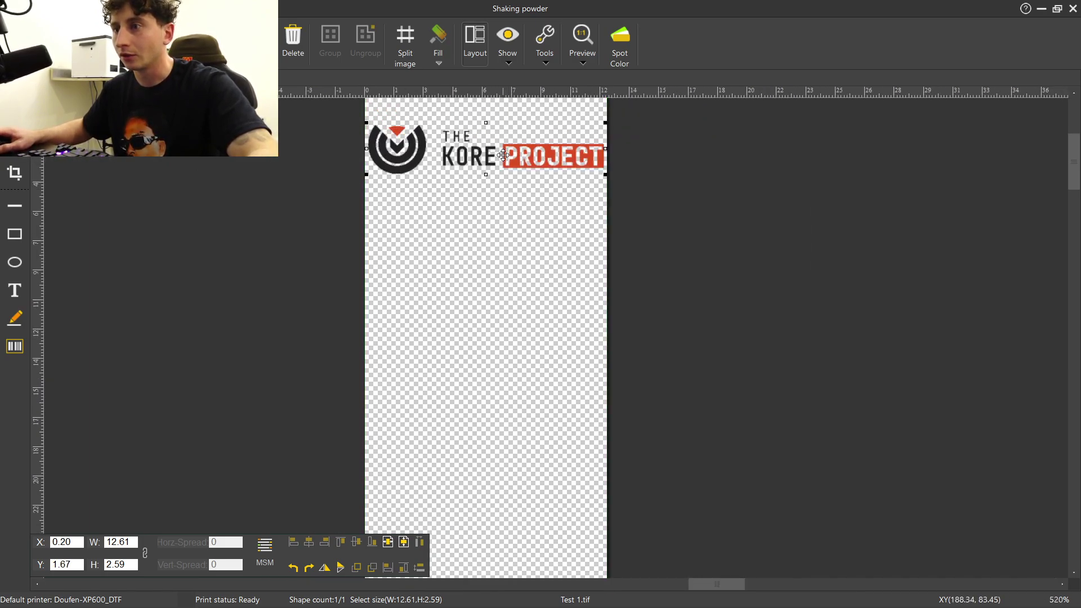
# Enable Spot1 in RIN's spot colour settings, using the image's Spot1 input channel.
pyautogui.click(619, 46)
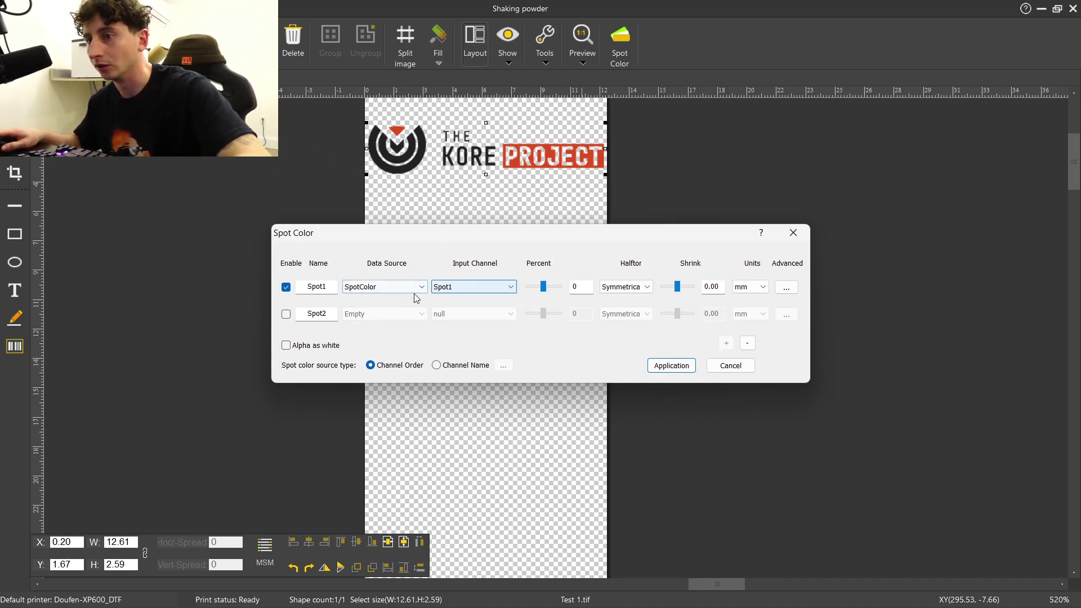
pyautogui.click(471, 287)
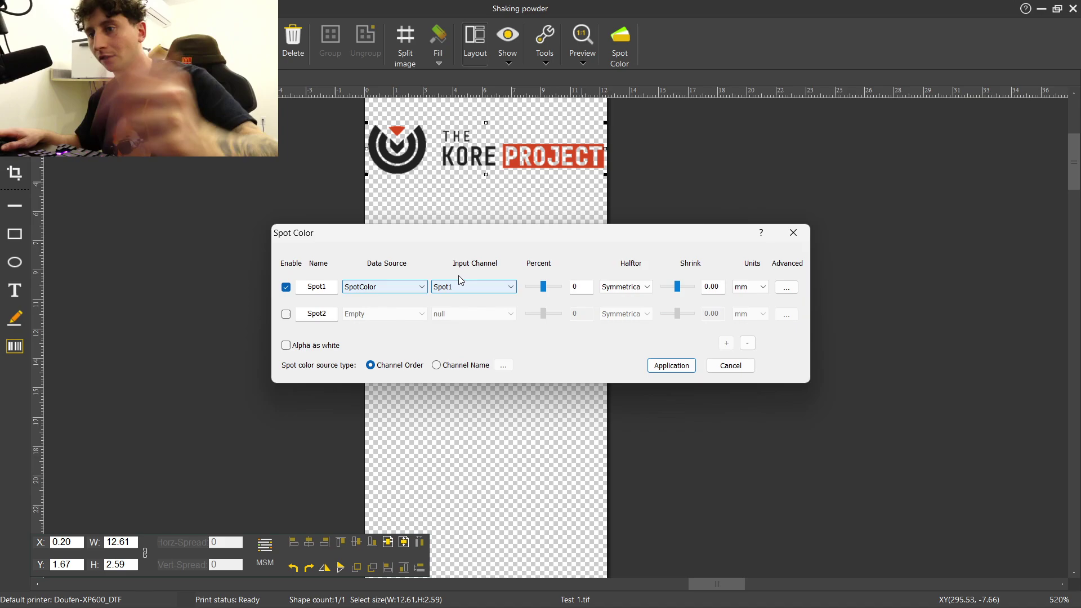
pyautogui.click(792, 233)
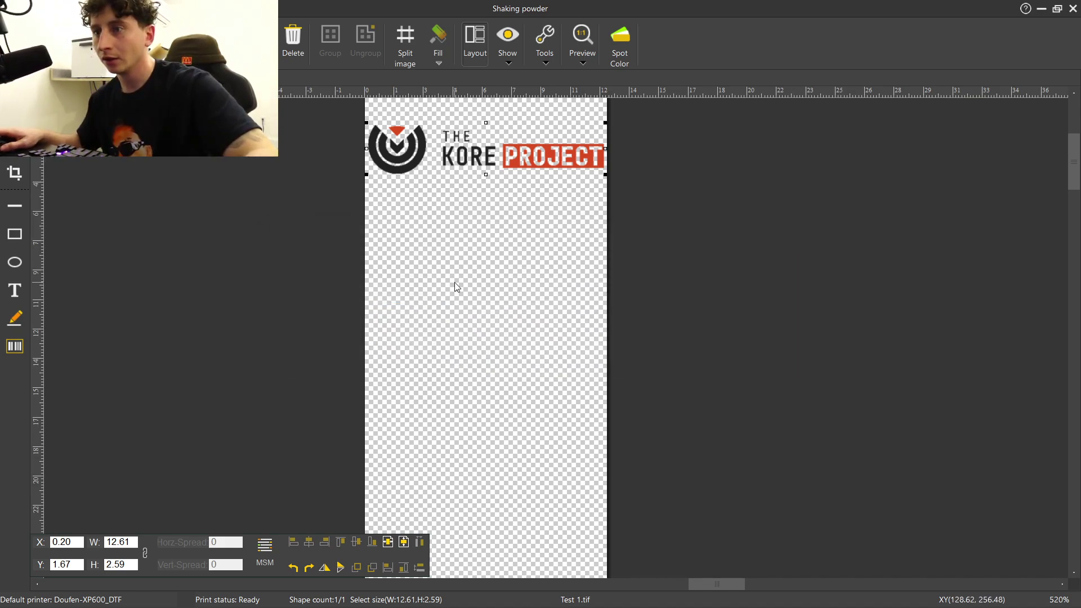
pyautogui.scroll(-3, 448, 295)
pyautogui.scroll(3, 416, 302)
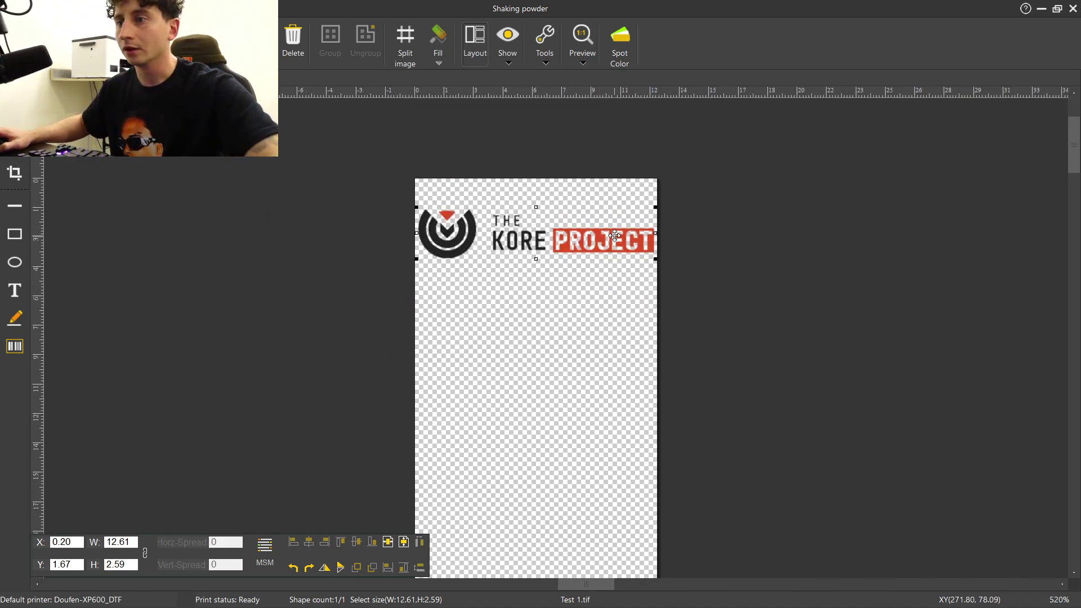
pyautogui.scroll(-3, 507, 287)
pyautogui.scroll(2, 474, 256)
pyautogui.scroll(3, 474, 256)
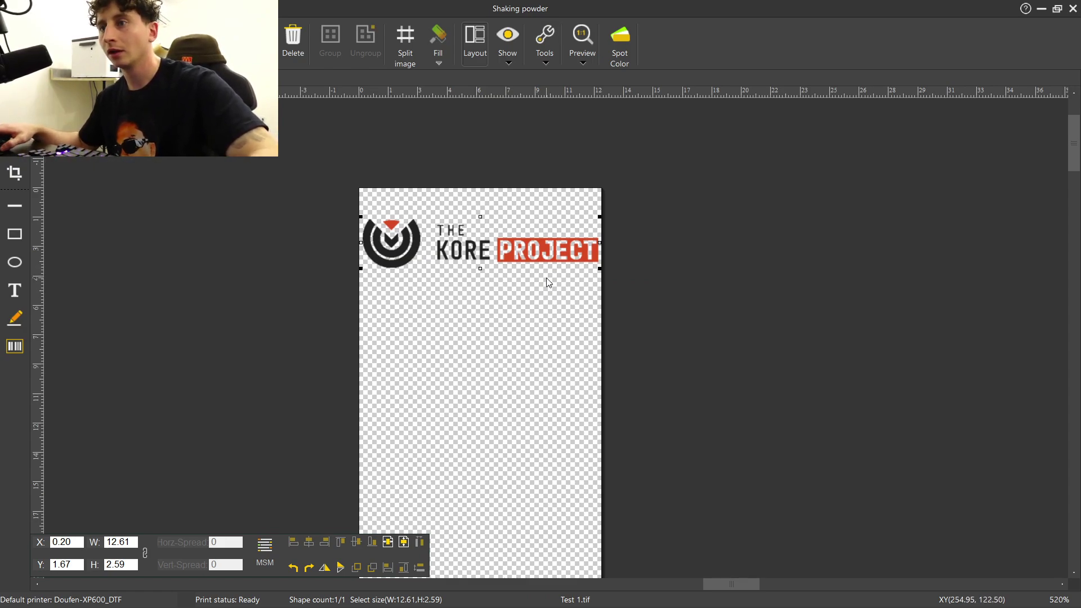
pyautogui.scroll(-3, 546, 283)
pyautogui.scroll(3, 547, 278)
pyautogui.scroll(1, 538, 277)
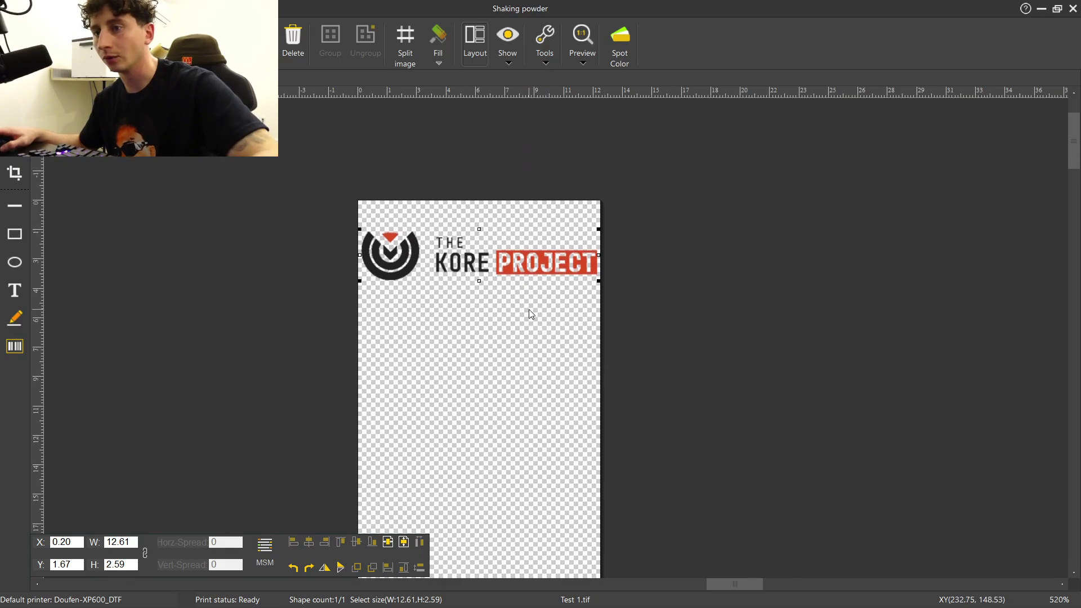
pyautogui.scroll(-3, 447, 269)
pyautogui.scroll(3, 506, 296)
pyautogui.scroll(3, 557, 355)
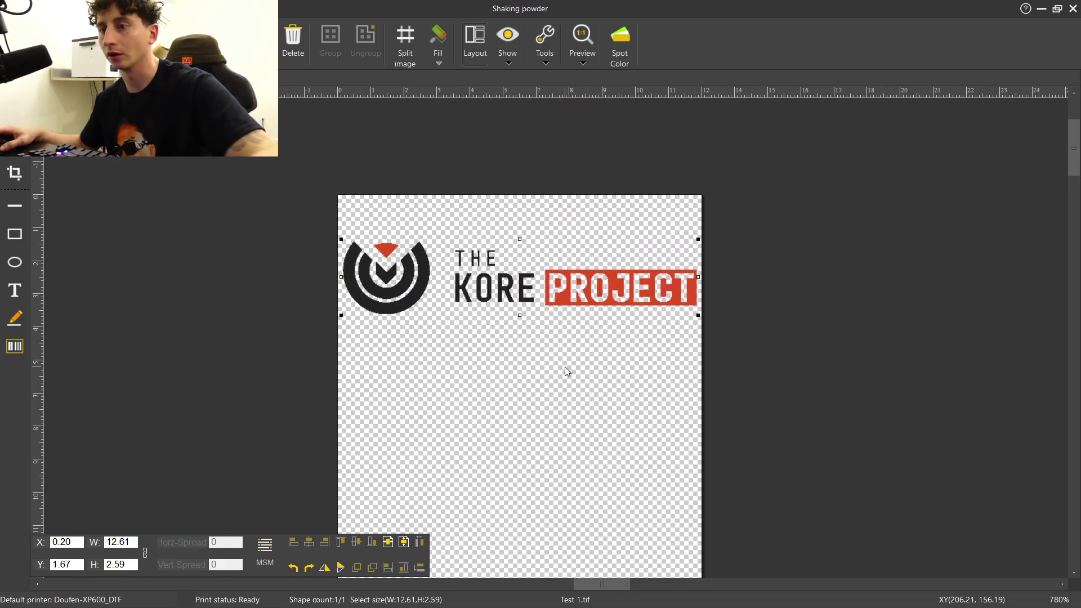
pyautogui.scroll(-1, 565, 366)
pyautogui.scroll(1, 602, 353)
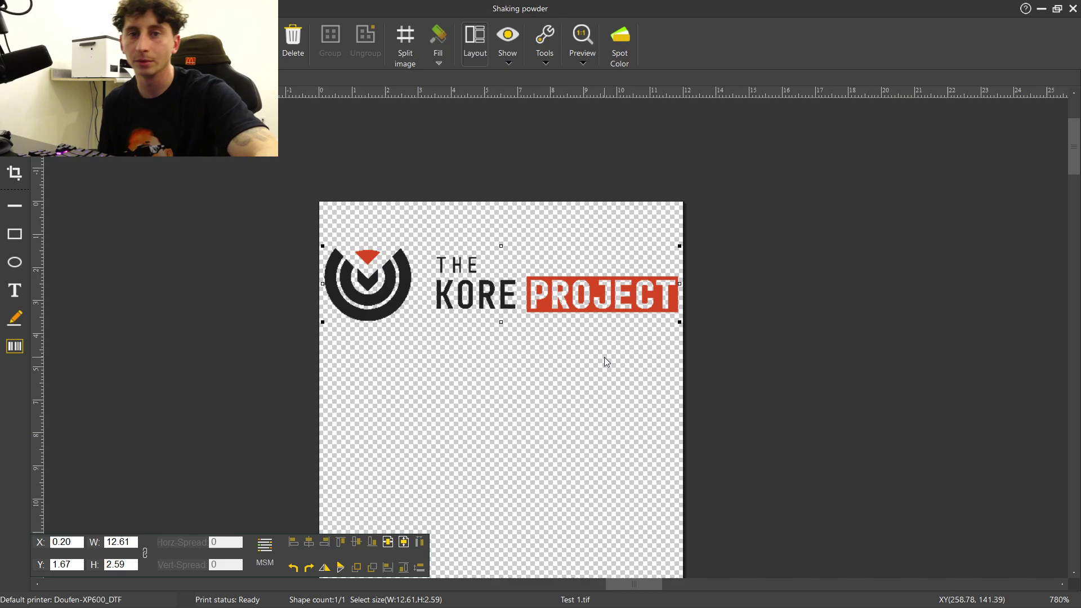
pyautogui.scroll(2, 604, 357)
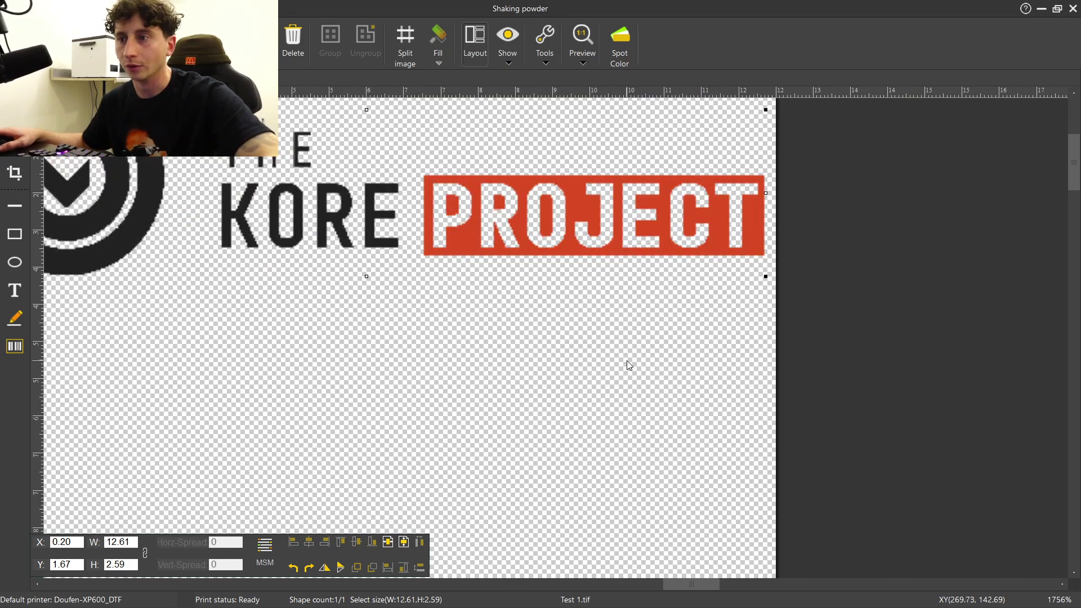
pyautogui.scroll(-2, 626, 361)
pyautogui.click(545, 364)
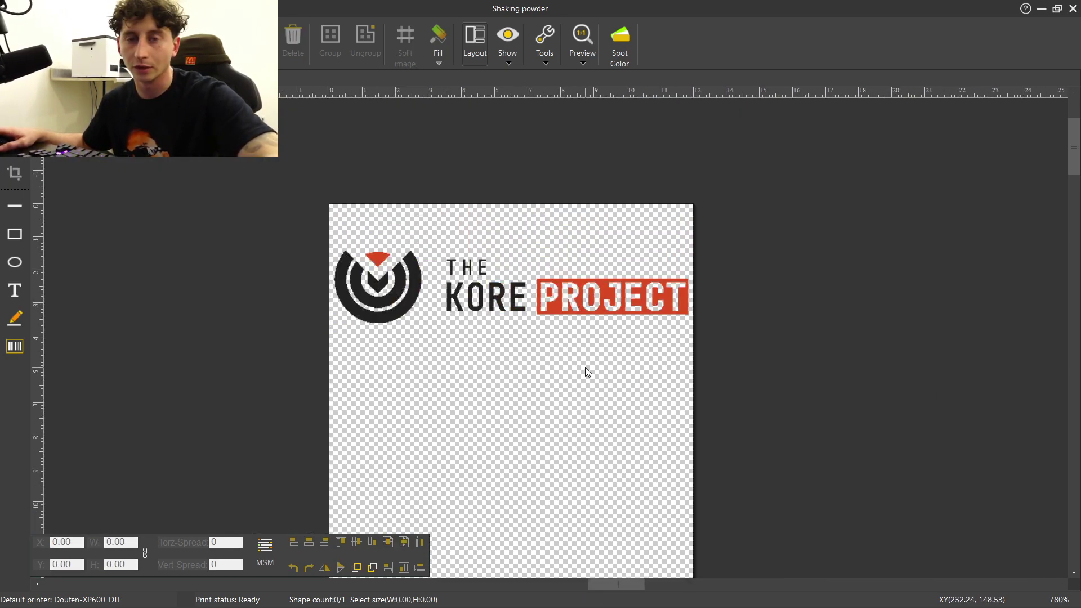
pyautogui.scroll(-1, 584, 367)
pyautogui.scroll(-1, 582, 368)
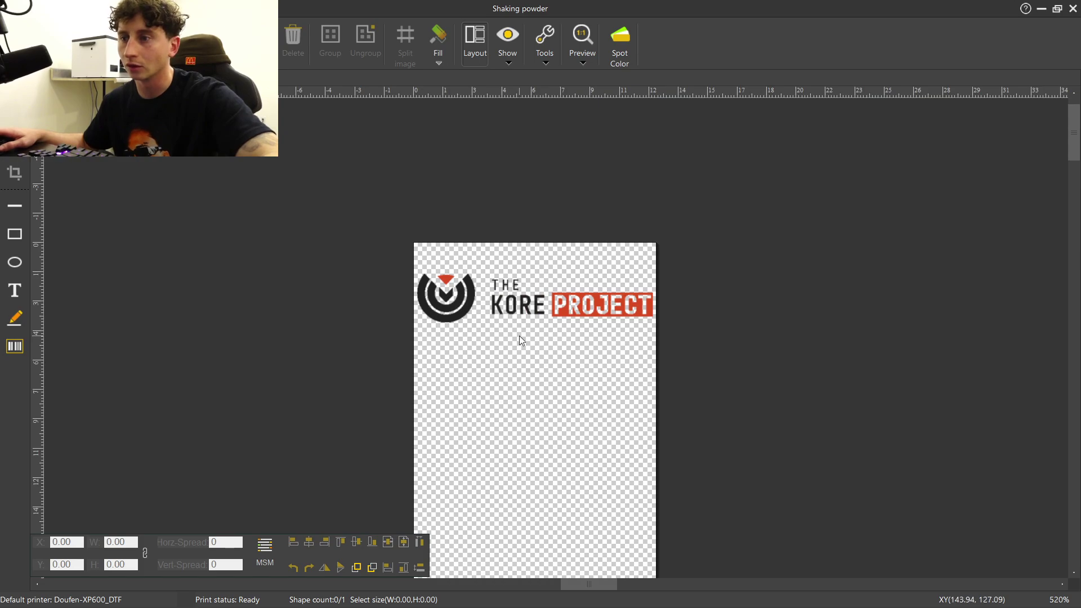